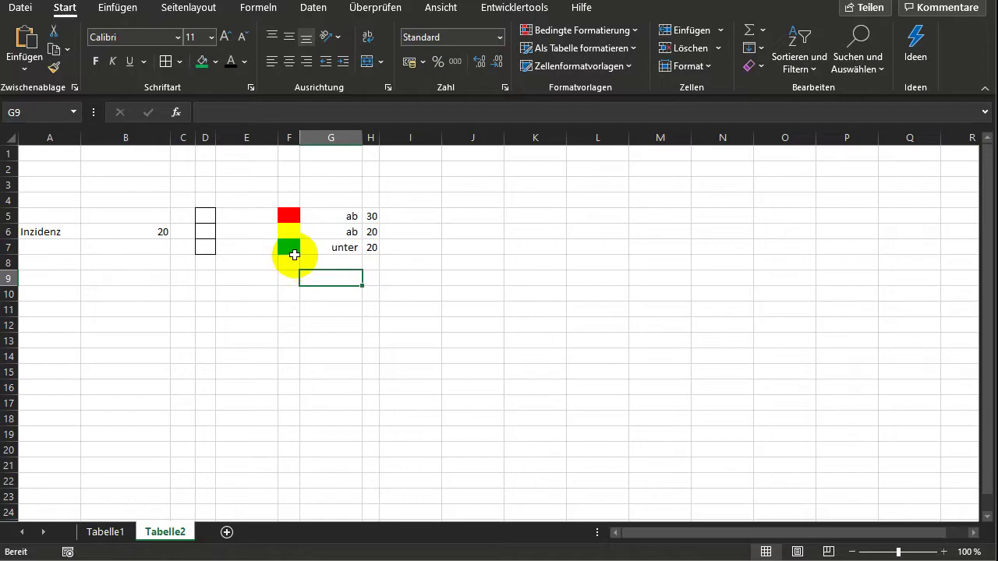
left_click(129, 230)
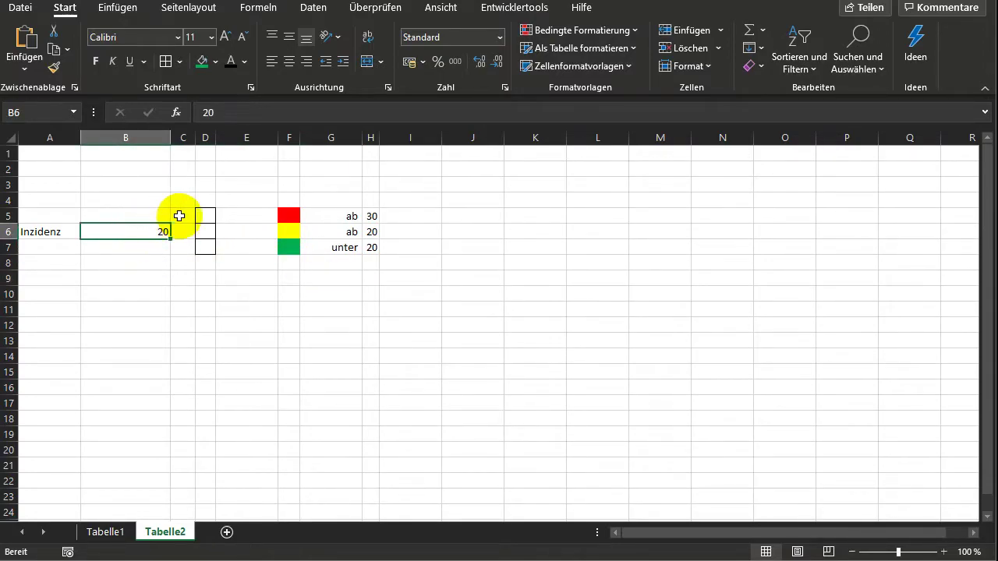
left_click_drag(205, 216, 208, 248)
left_click(237, 343)
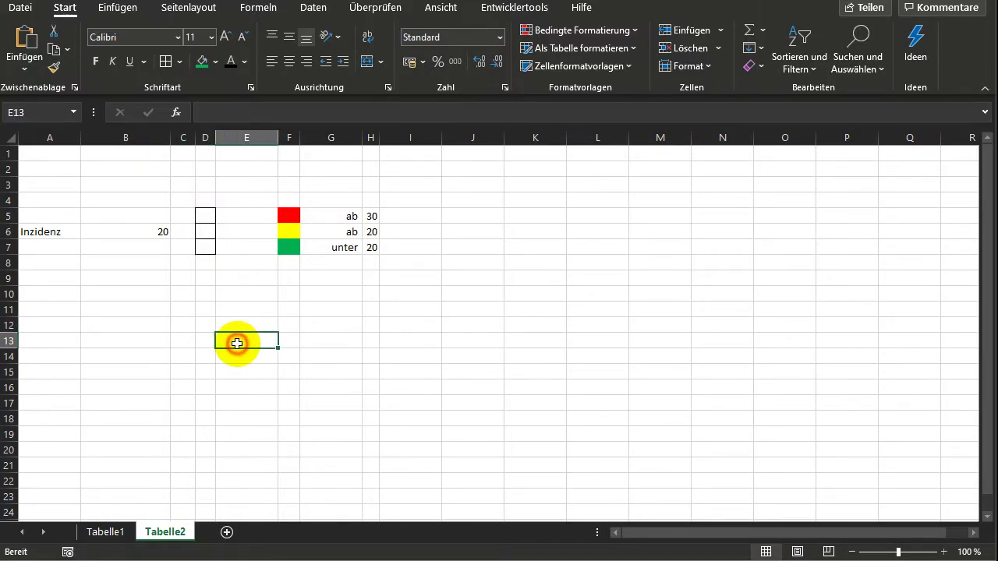
Create a new conditional formatting rule for cell D5 that uses a formula to determine the cells to format
left_click(205, 216)
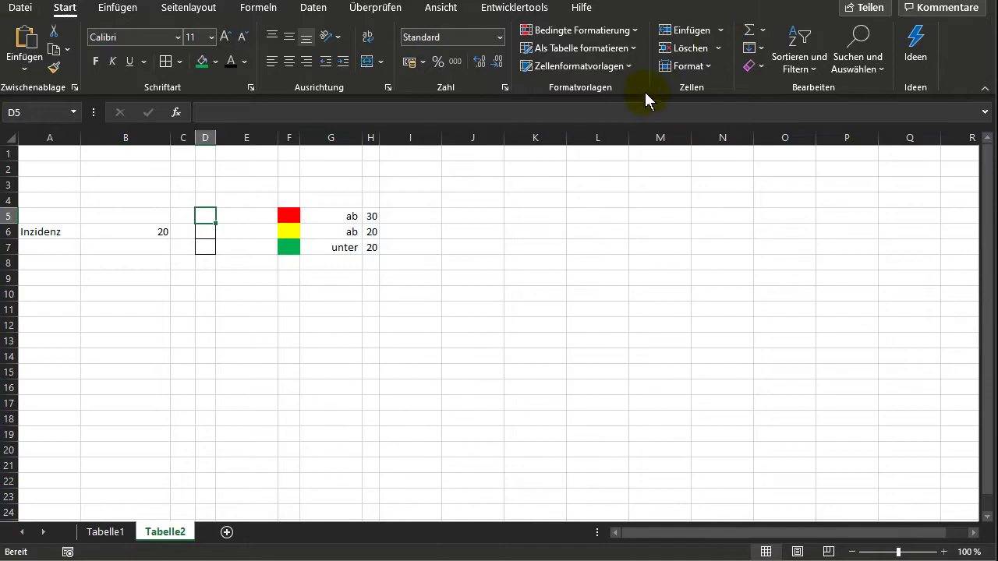
left_click(586, 30)
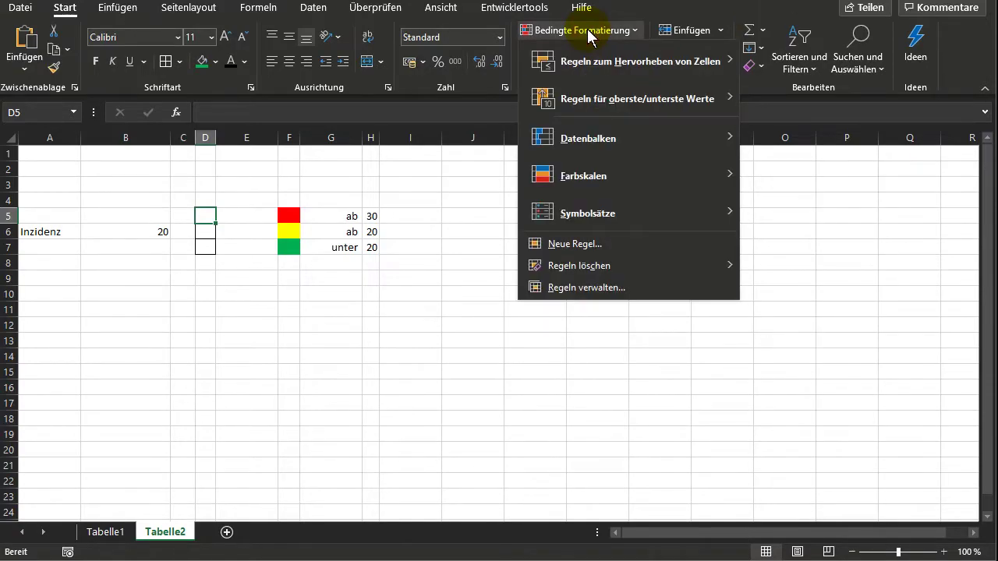
left_click(592, 244)
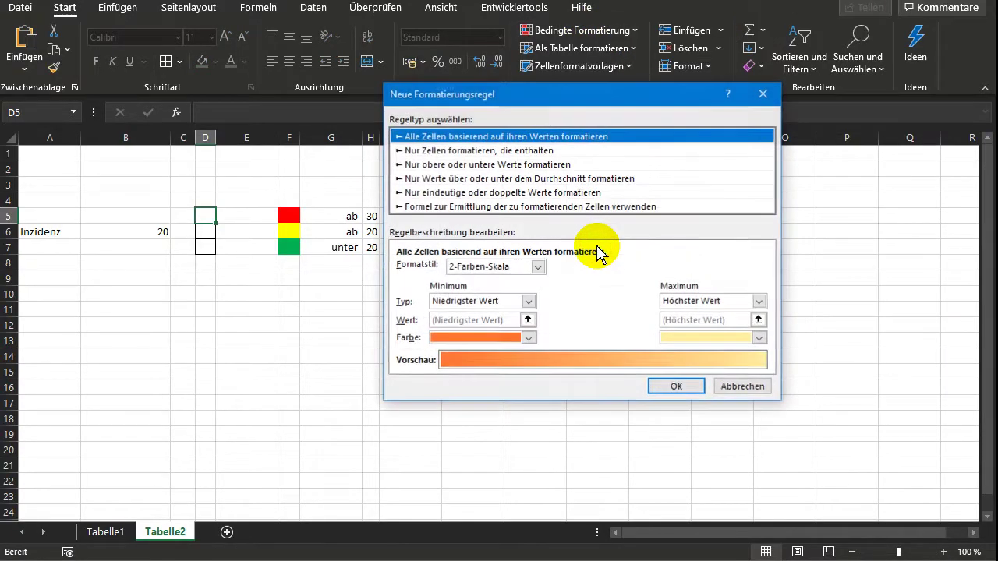
left_click(446, 207)
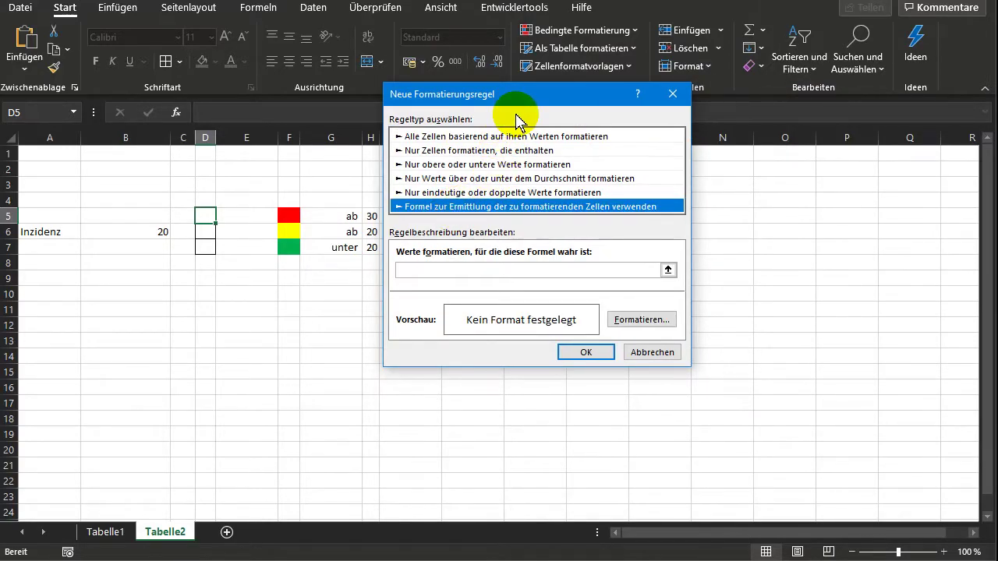
left_click_drag(520, 99, 619, 162)
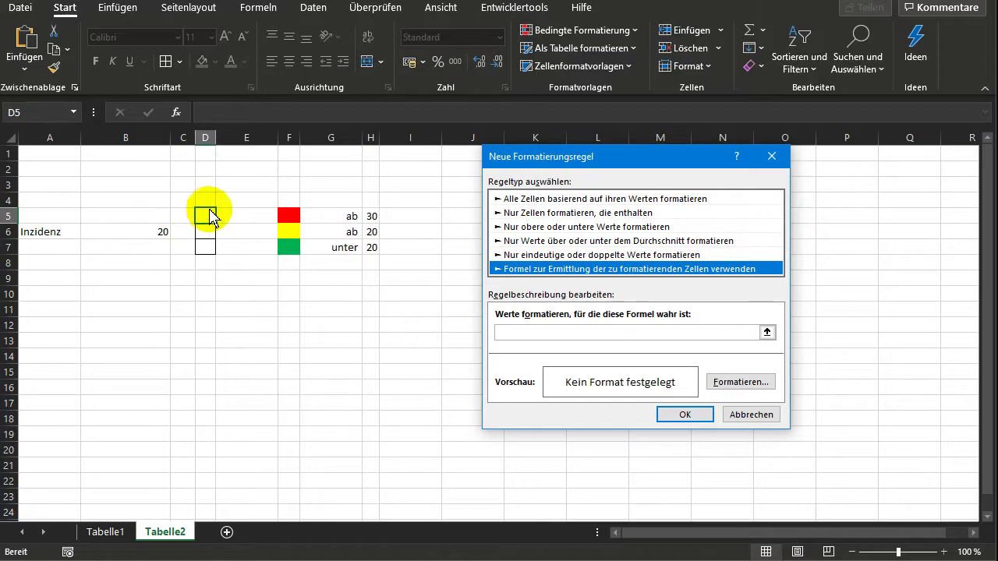
Enter =$B$6>=30 as the formula of the D5 formatting rule, referencing the Inzidenz value cell
left_click(767, 333)
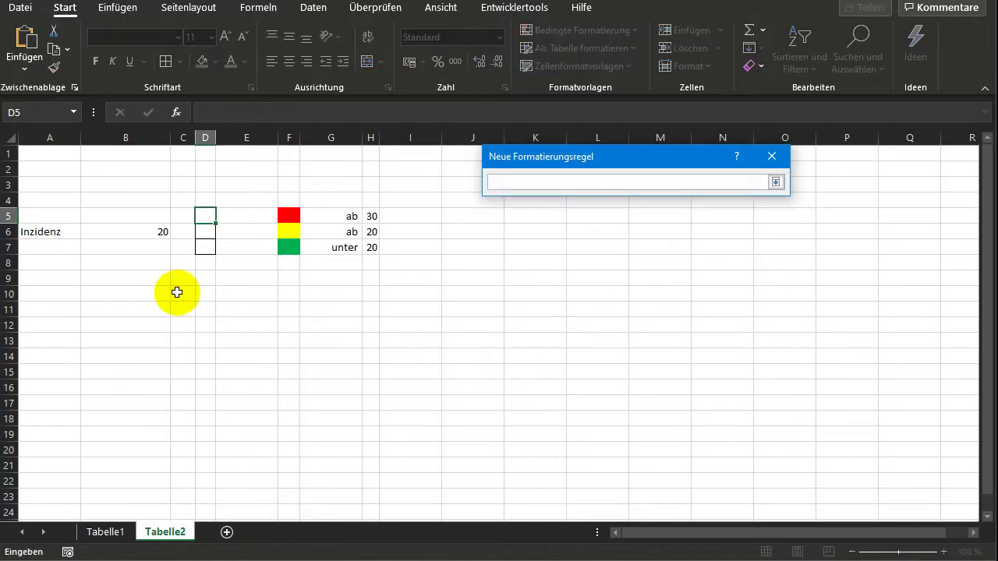
left_click(148, 231)
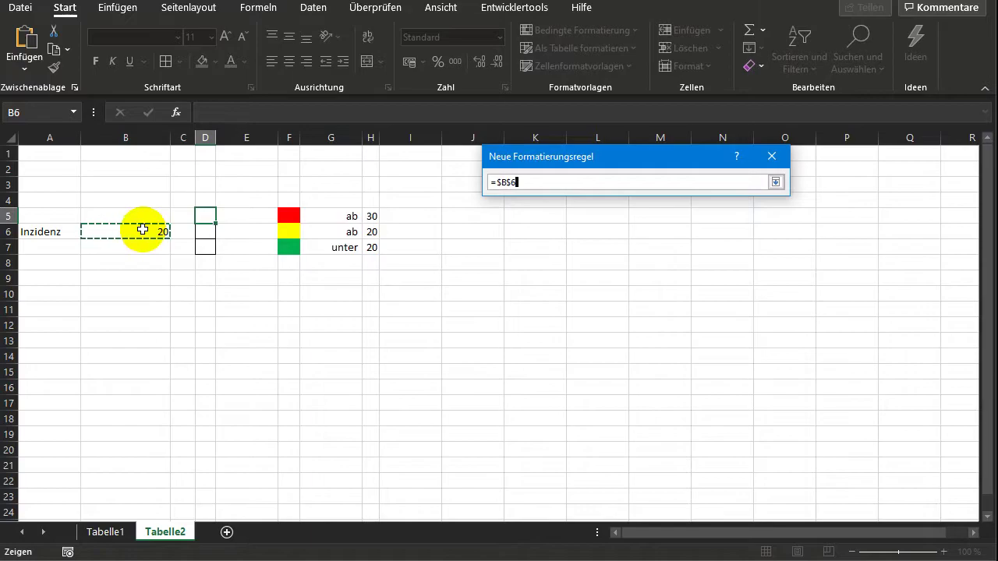
left_click(775, 182)
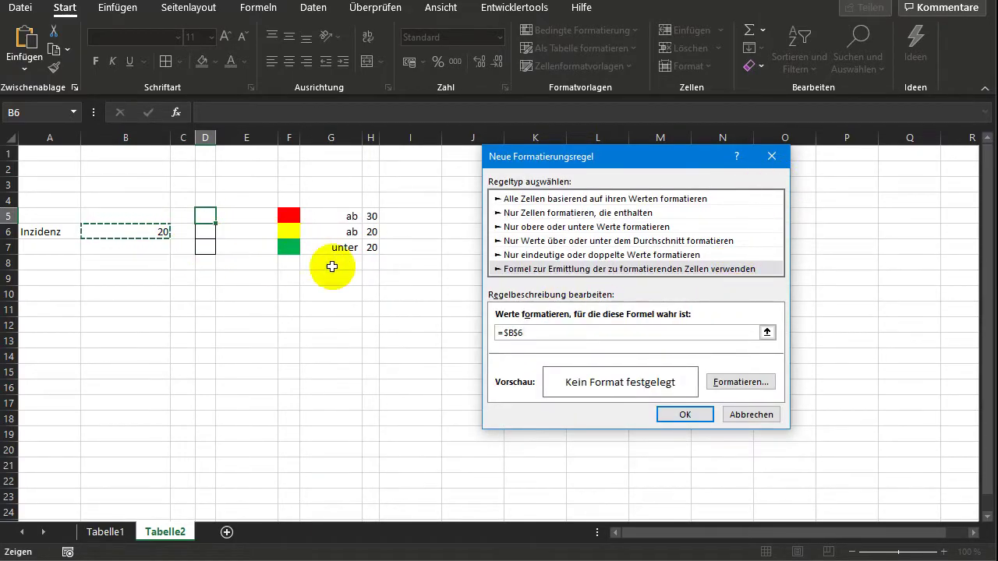
left_click(519, 333)
key("BackSpace")
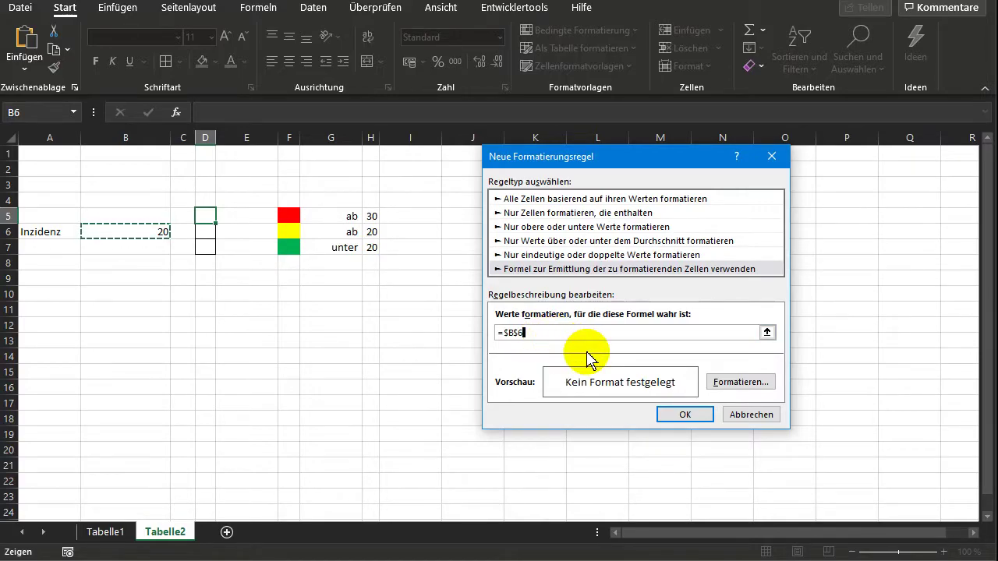
type("<")
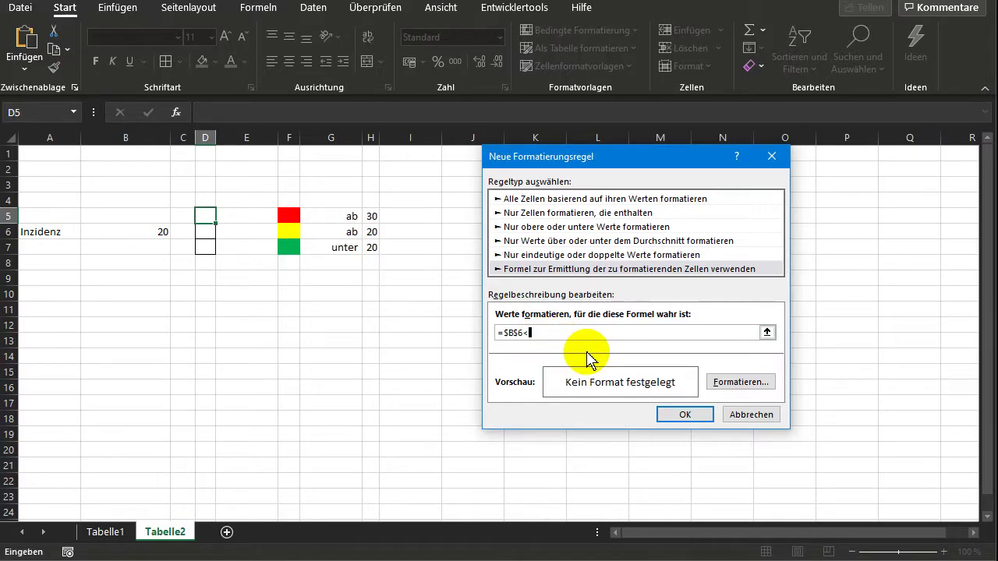
key("BackSpace")
type(">=30")
Assign a red background fill to the D5 rule and apply the rule
left_click(745, 381)
left_click(382, 200)
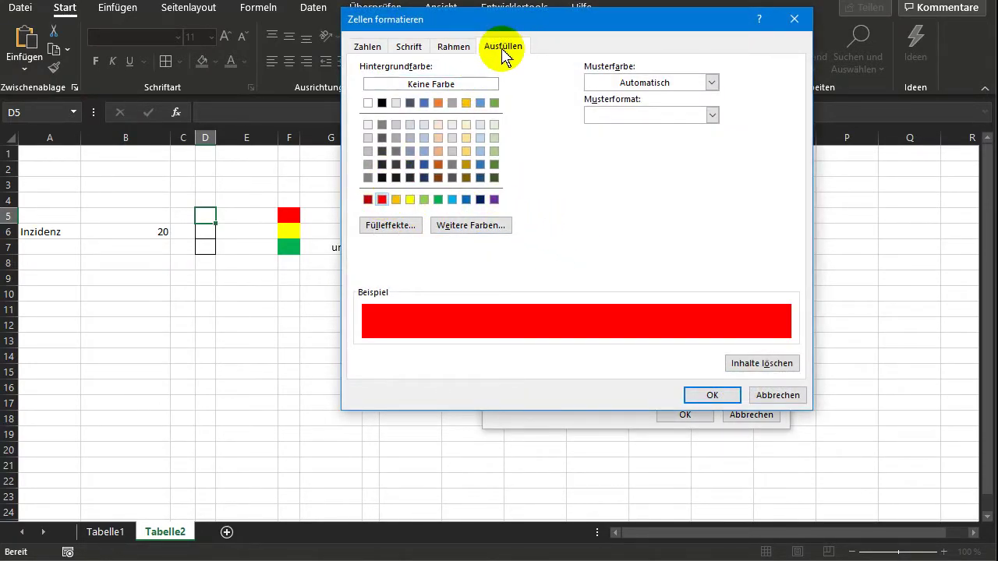
left_click(712, 394)
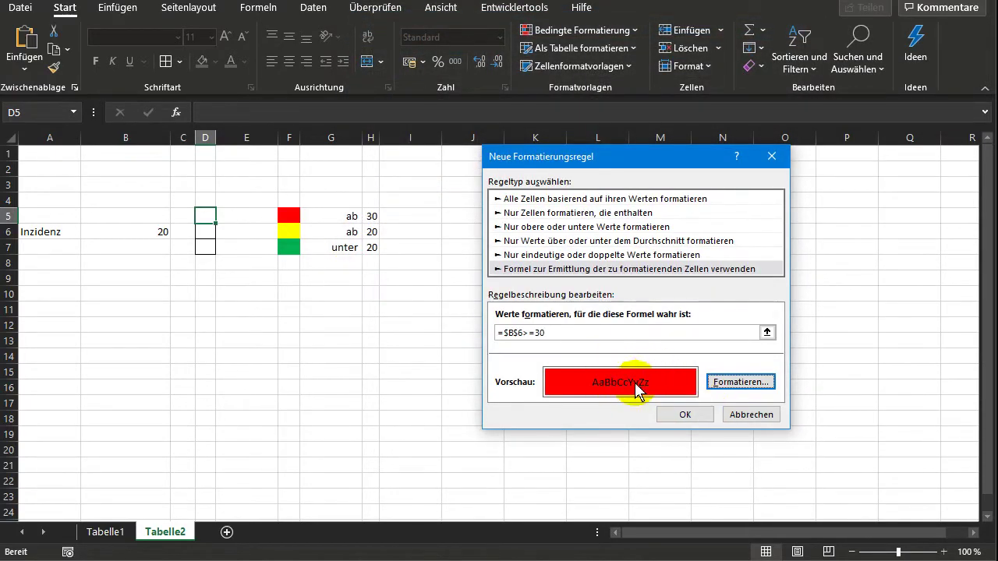
left_click(684, 415)
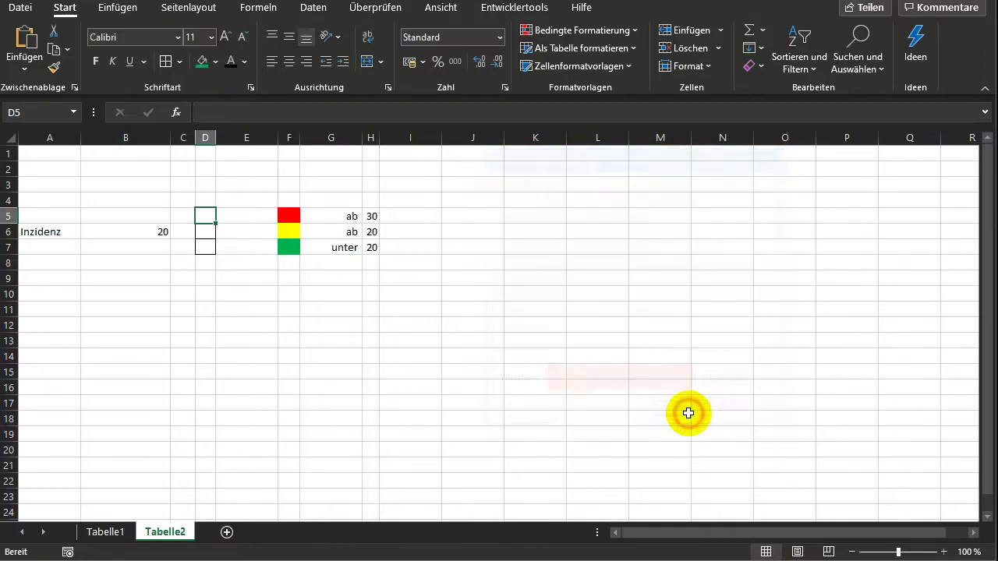
Test the D5 rule by entering 30, 35 and 29 in succession as the Inzidenz value in B6
left_click(144, 231)
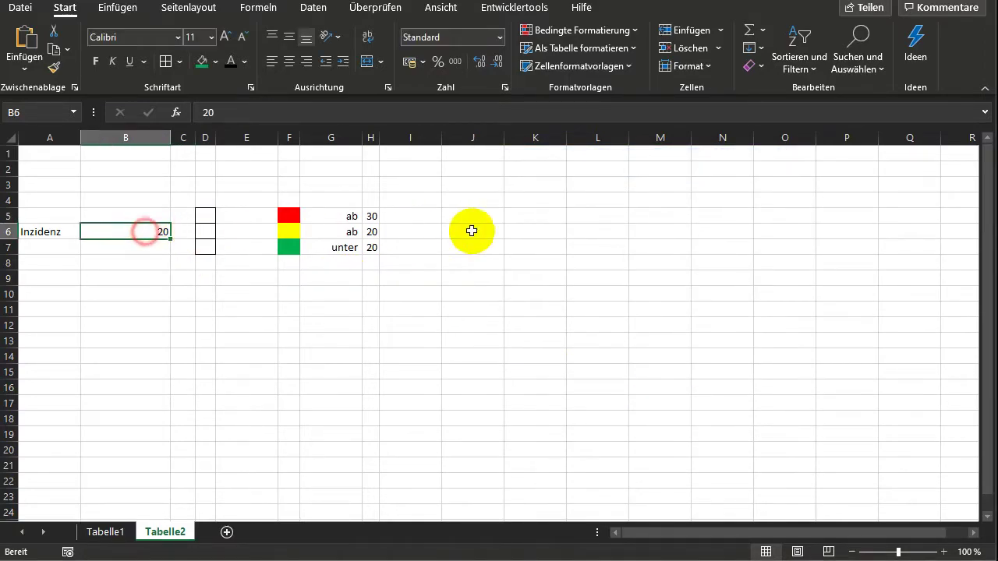
type("30")
key("Return")
key("Up")
type("35")
key("Return")
key("Up")
type("29")
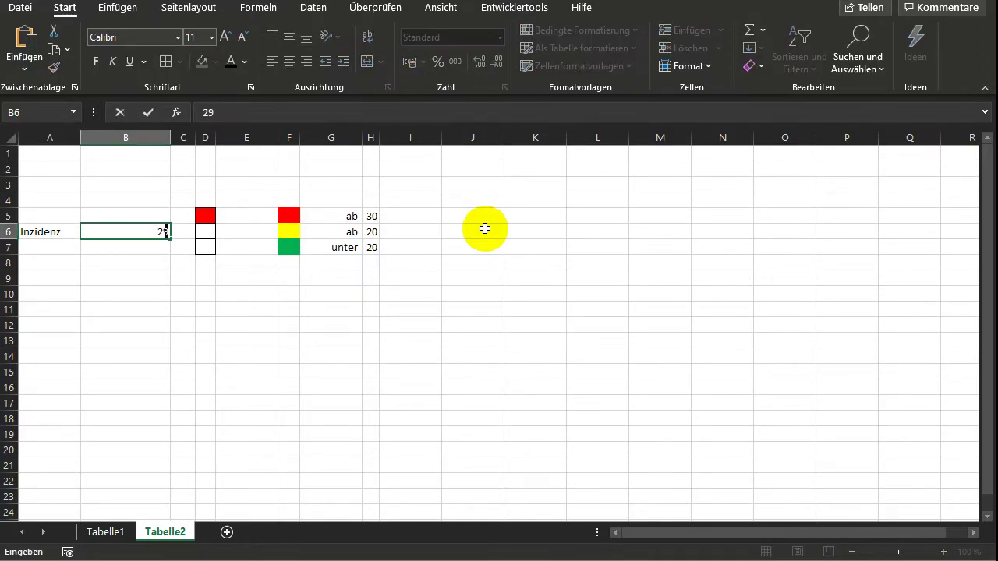
key("Return")
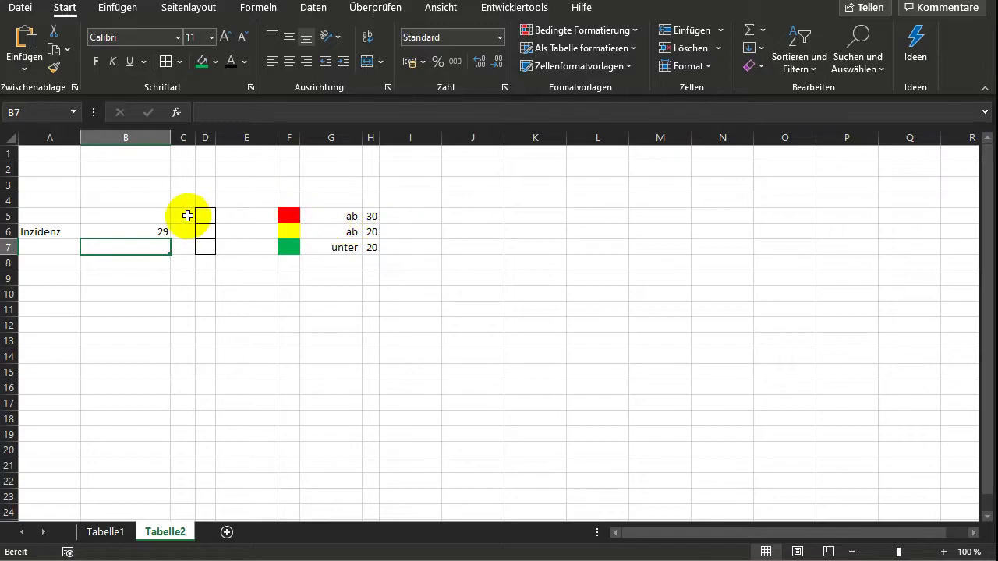
Create a new formula-based conditional formatting rule for cell D7
left_click(211, 248)
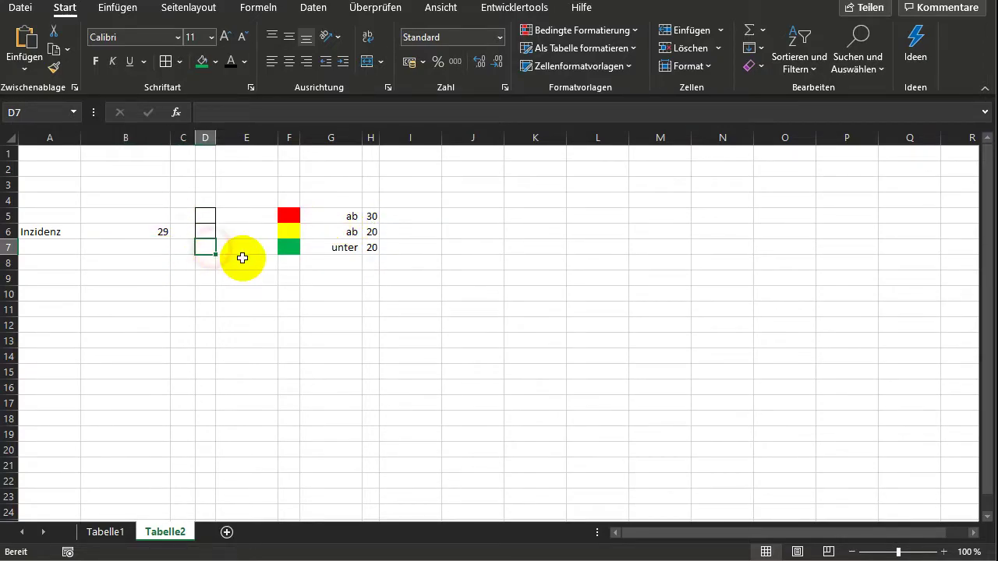
left_click(589, 31)
left_click(601, 243)
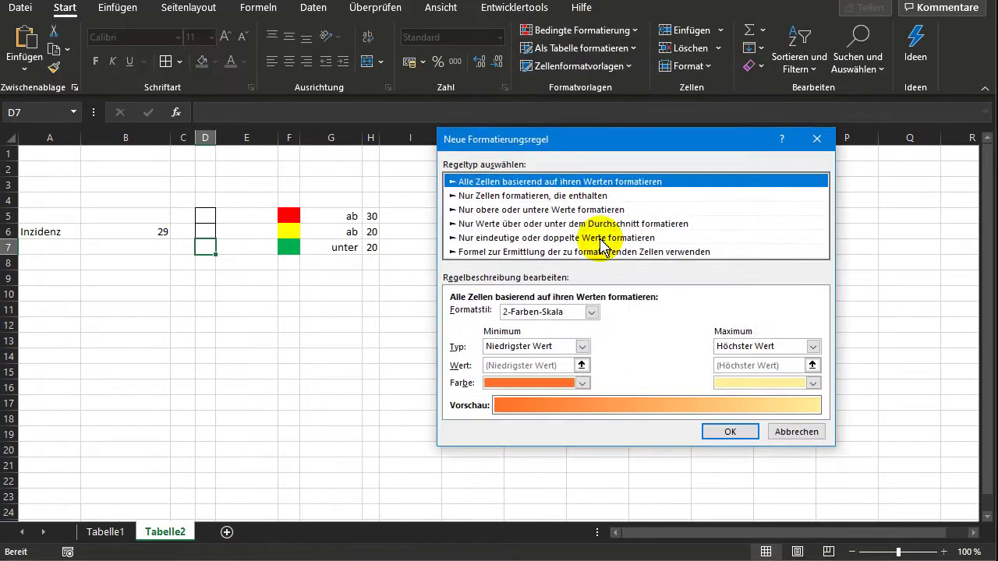
left_click(573, 251)
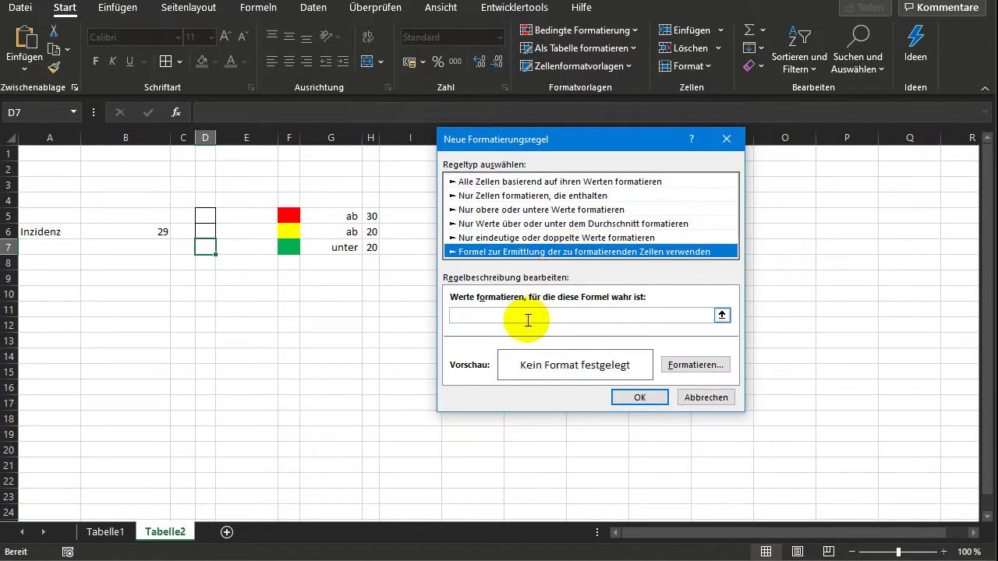
Enter =$B$6<20 as the formula of the D7 formatting rule
left_click(722, 315)
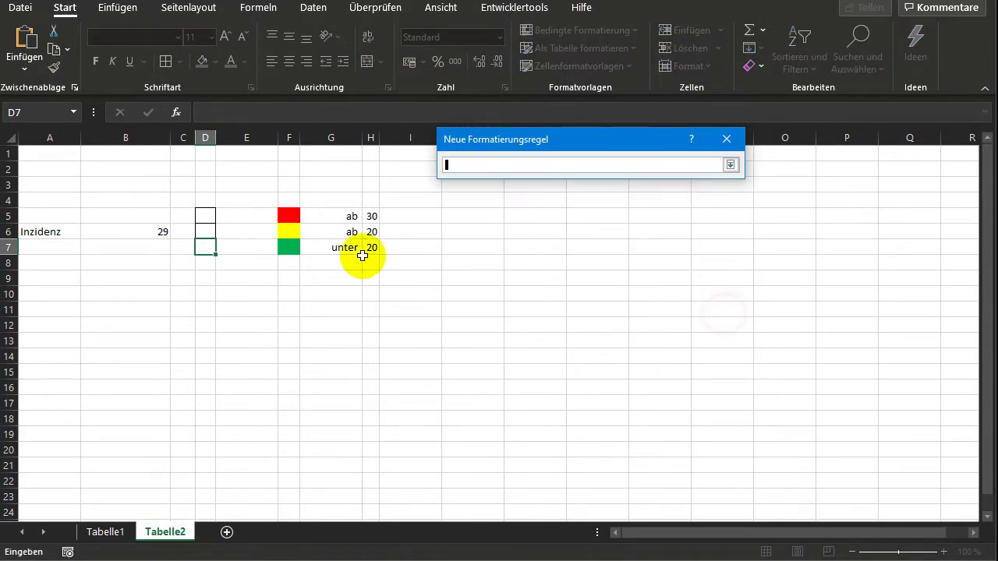
left_click(153, 232)
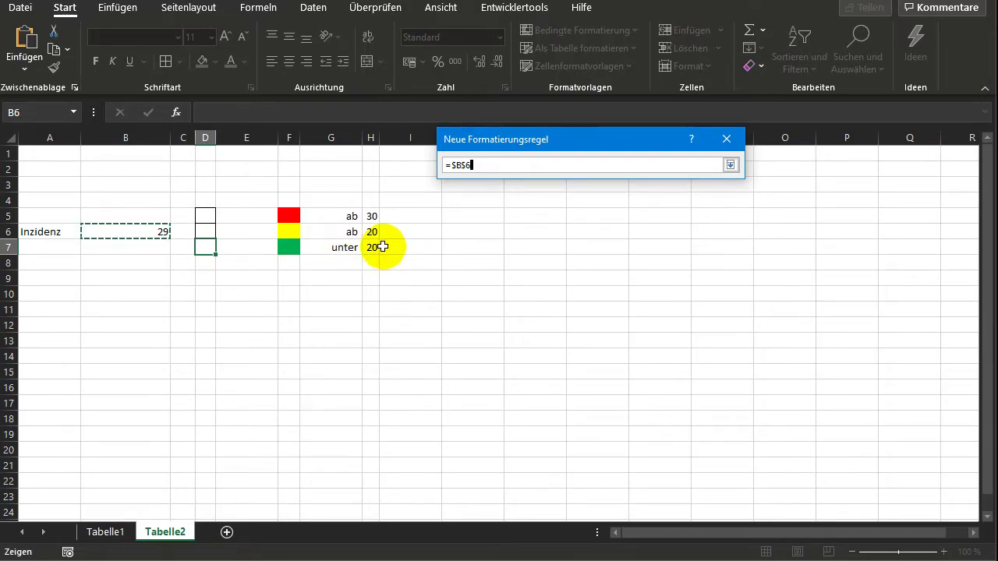
type("<")
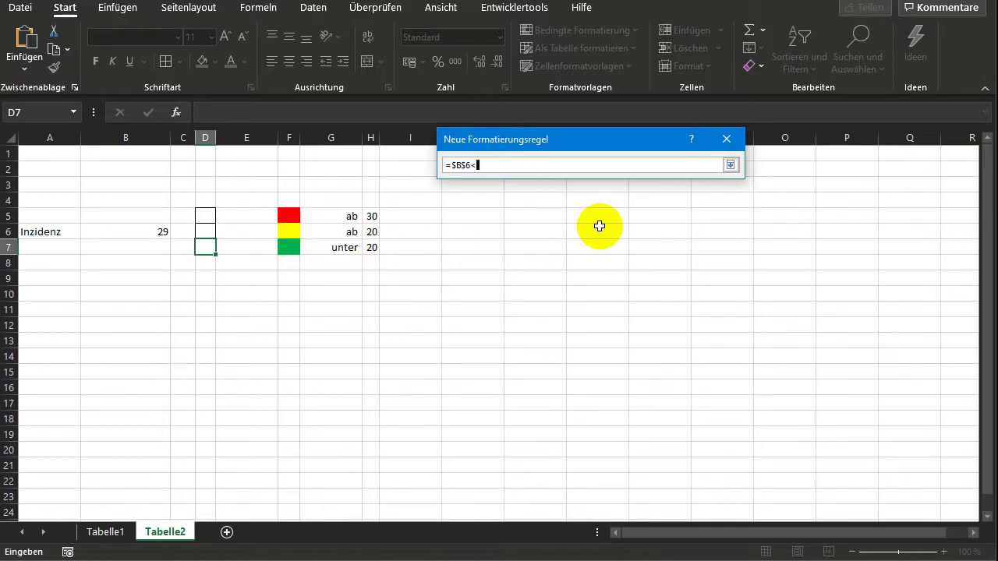
type("20")
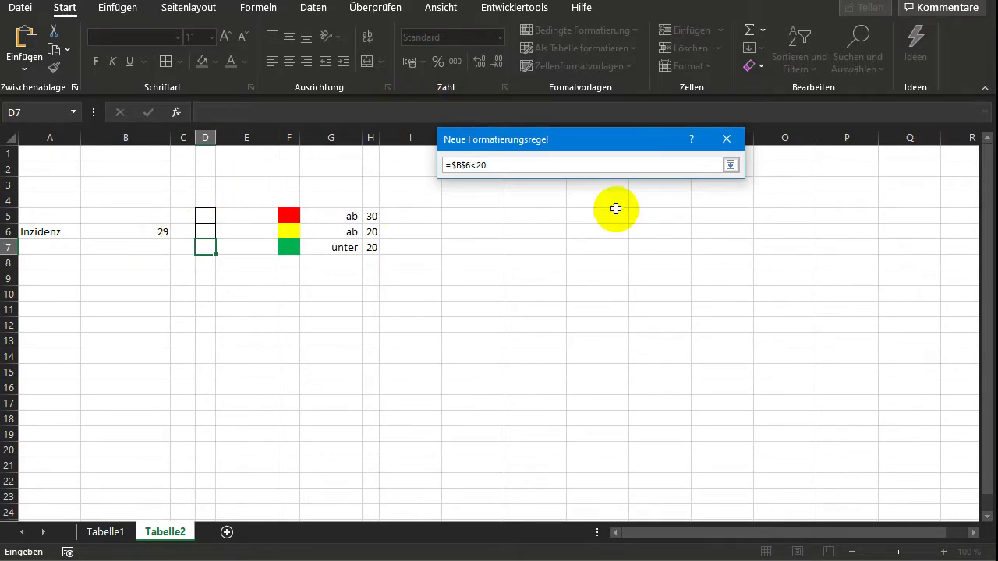
left_click(730, 164)
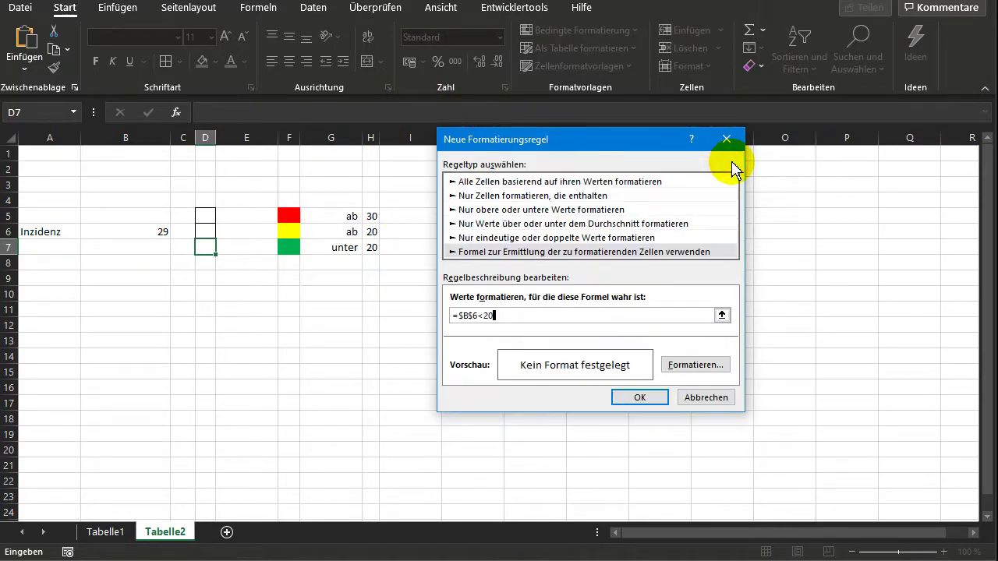
Assign a green background fill to the D7 rule and apply the rule
left_click(702, 370)
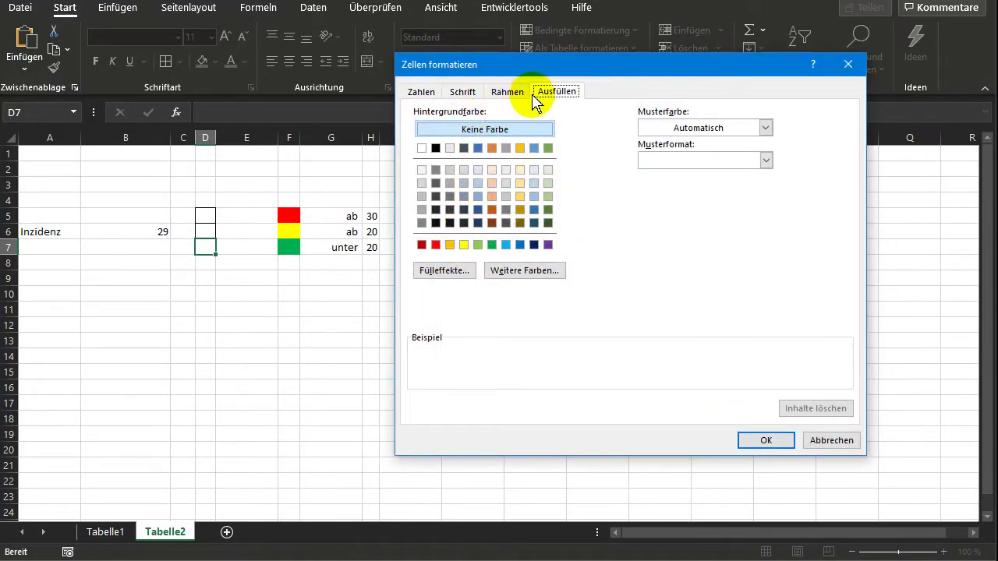
left_click(492, 244)
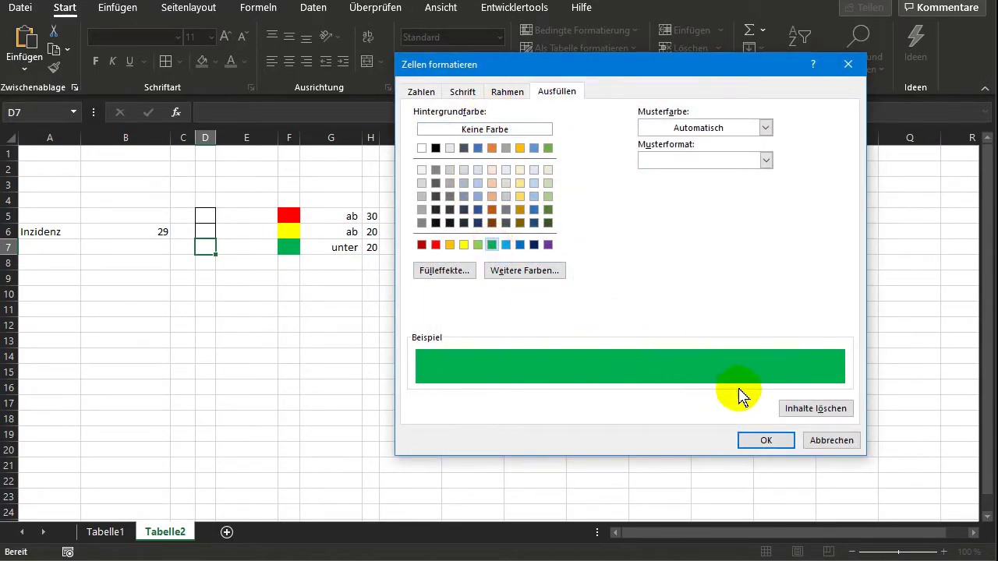
left_click(767, 442)
left_click(654, 394)
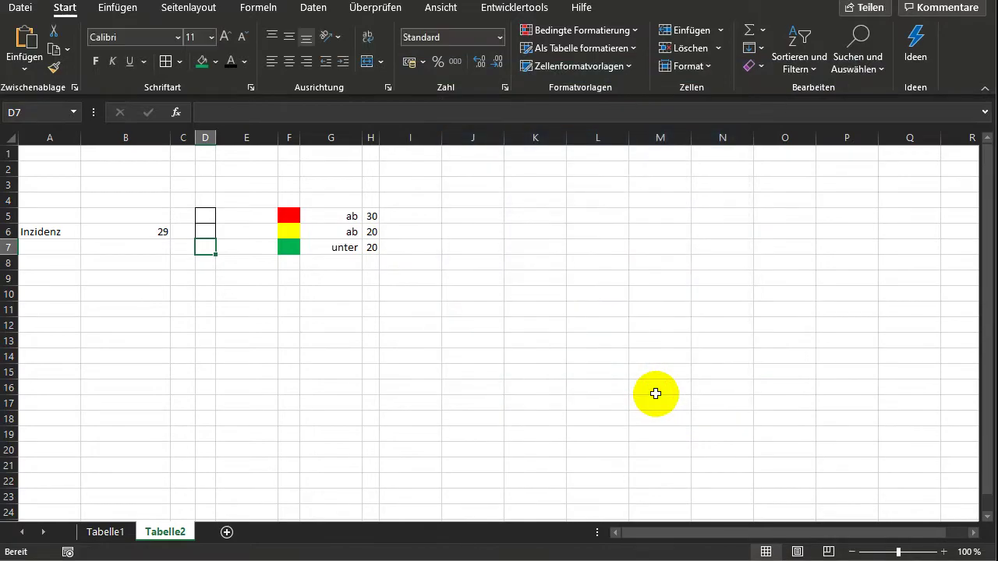
Test the D7 rule by entering 20, 19 and 5 in succession as the Inzidenz value in B6
left_click(155, 230)
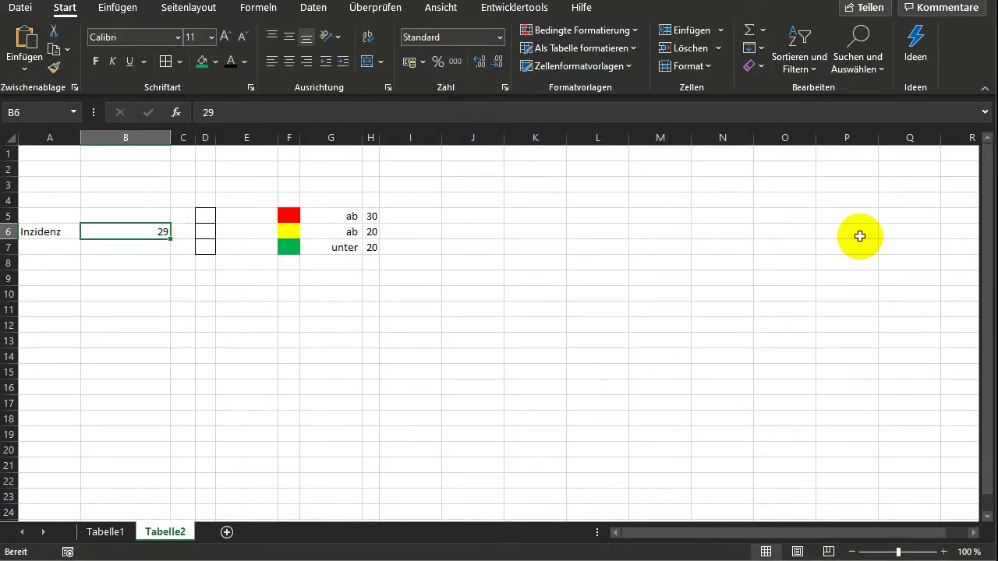
type("20")
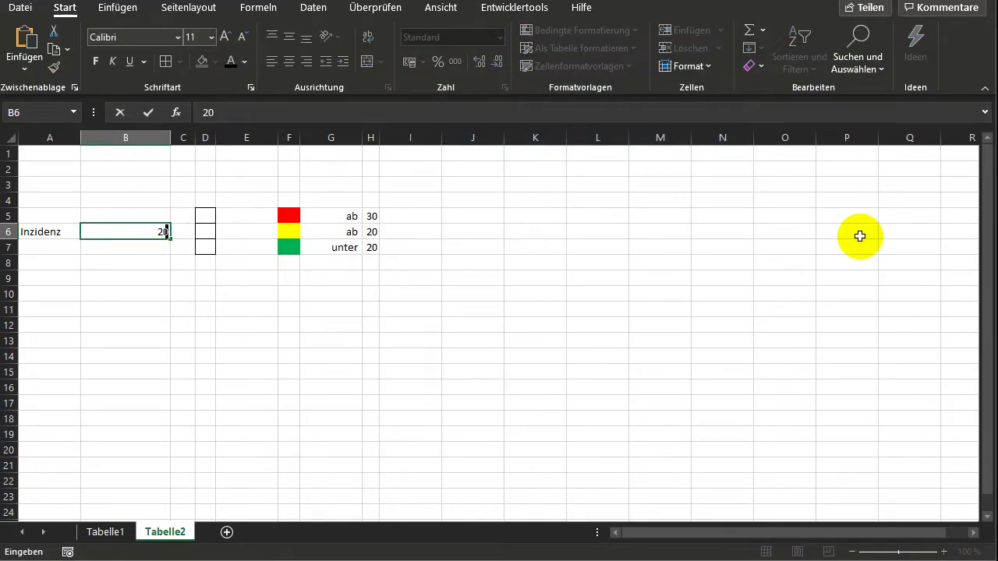
key("Return")
key("Up")
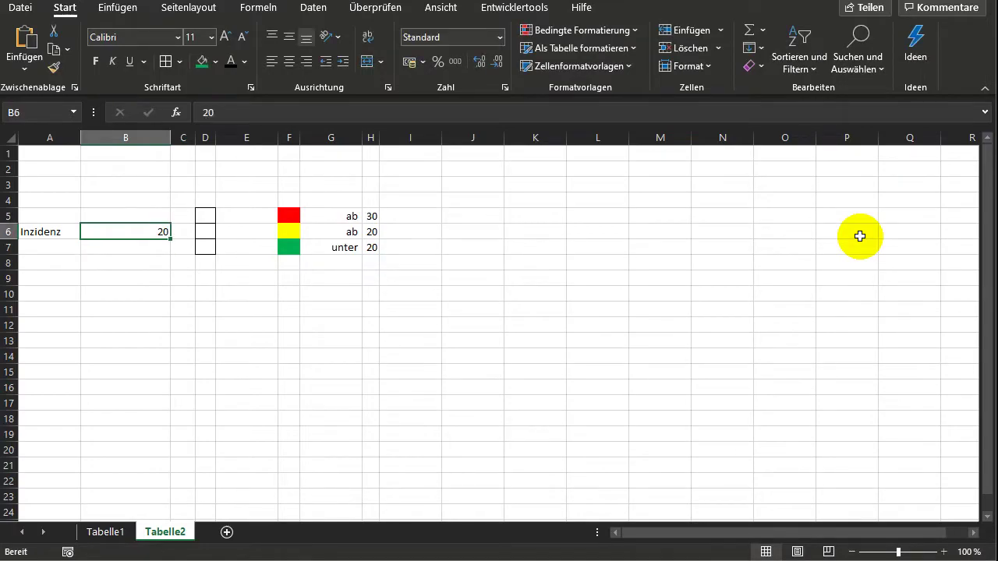
type("19")
key("Return")
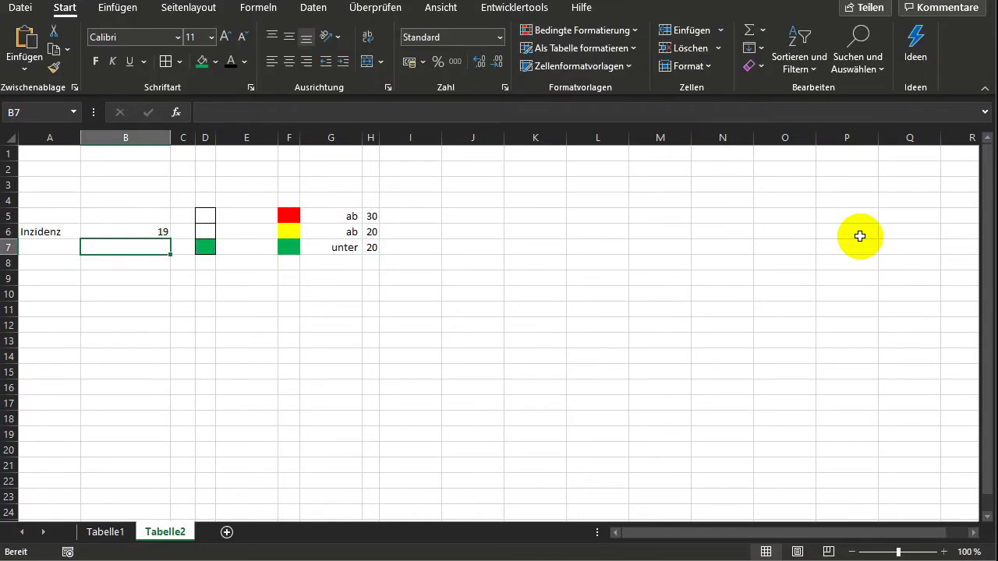
key("Up")
type("5")
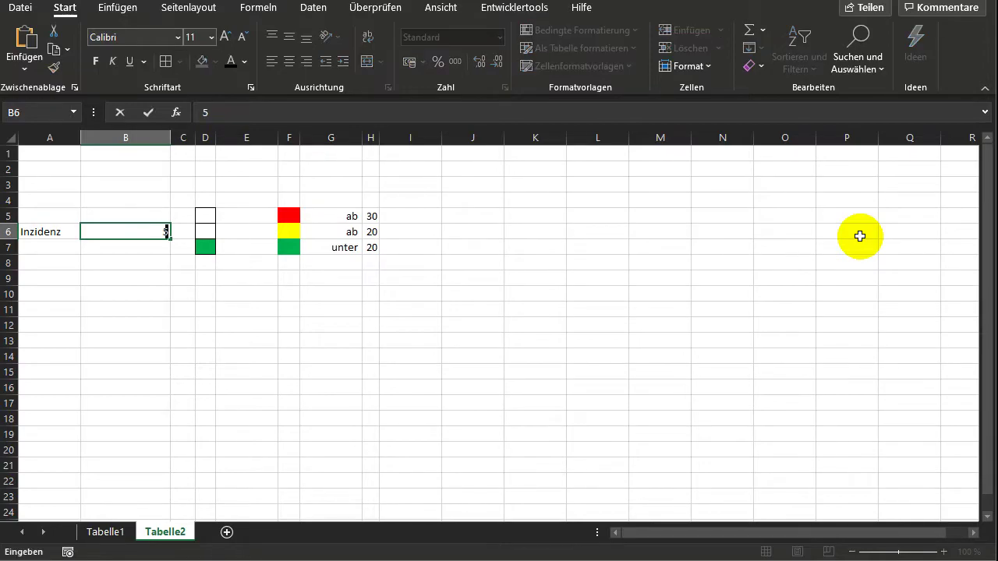
key("Return")
key("Up")
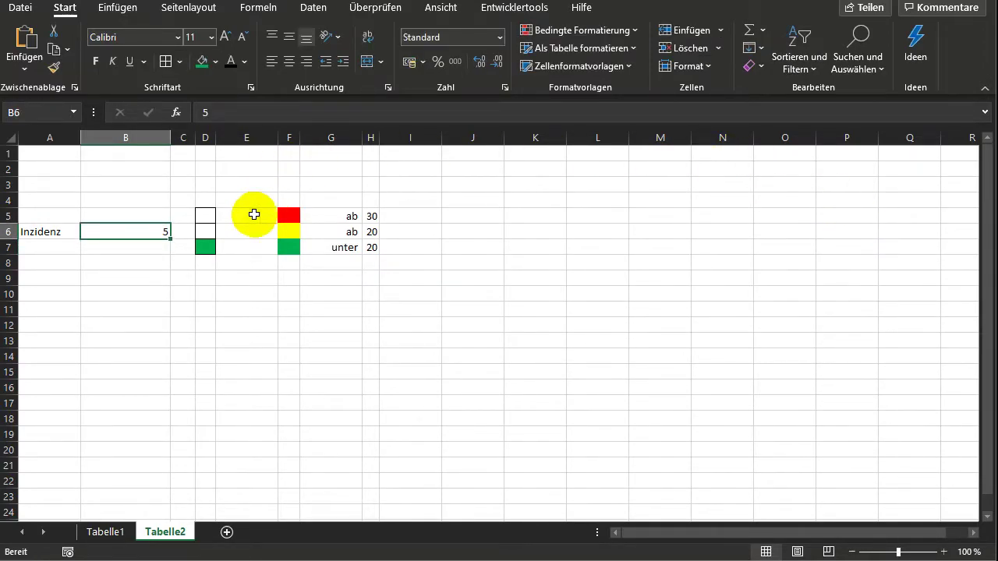
Begin a WENN formula in cell D6 with the condition UND(B6>19;B6<30)
left_click(205, 233)
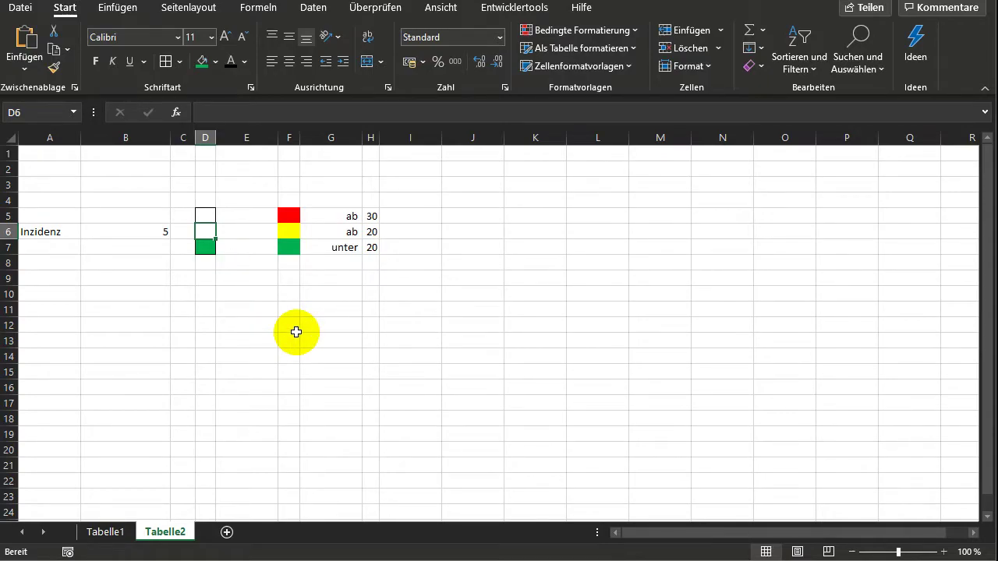
type("=wenn")
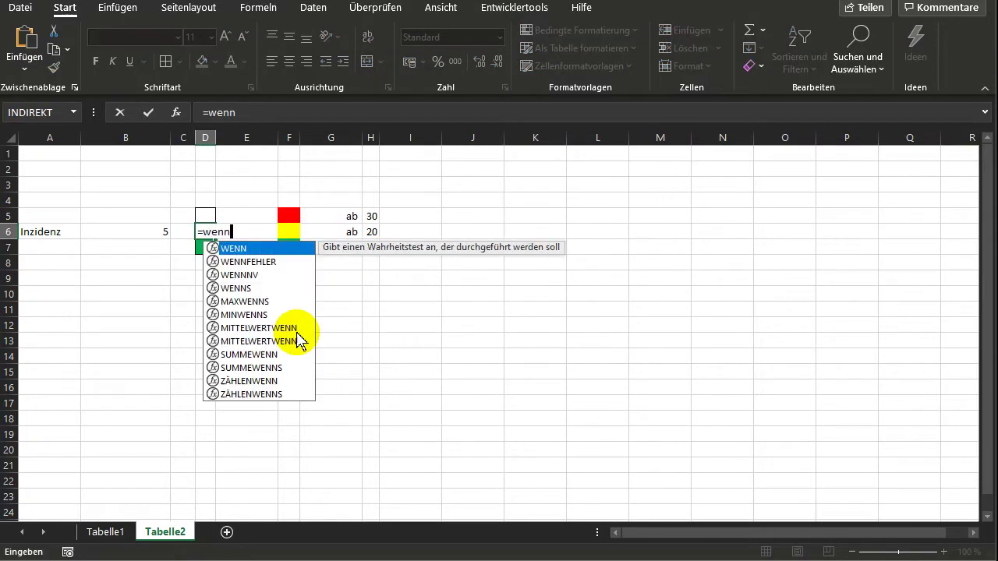
type("(und(")
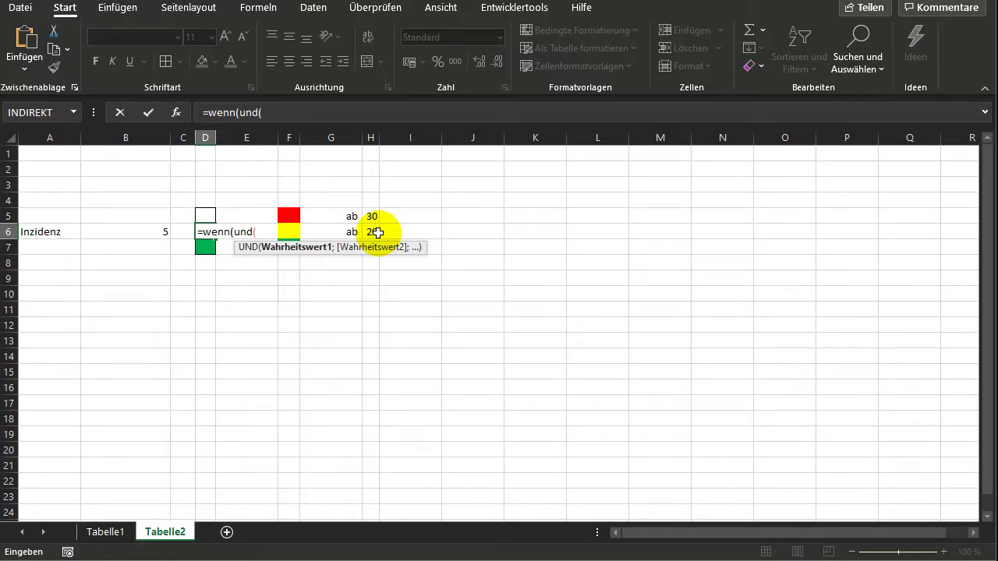
type("b")
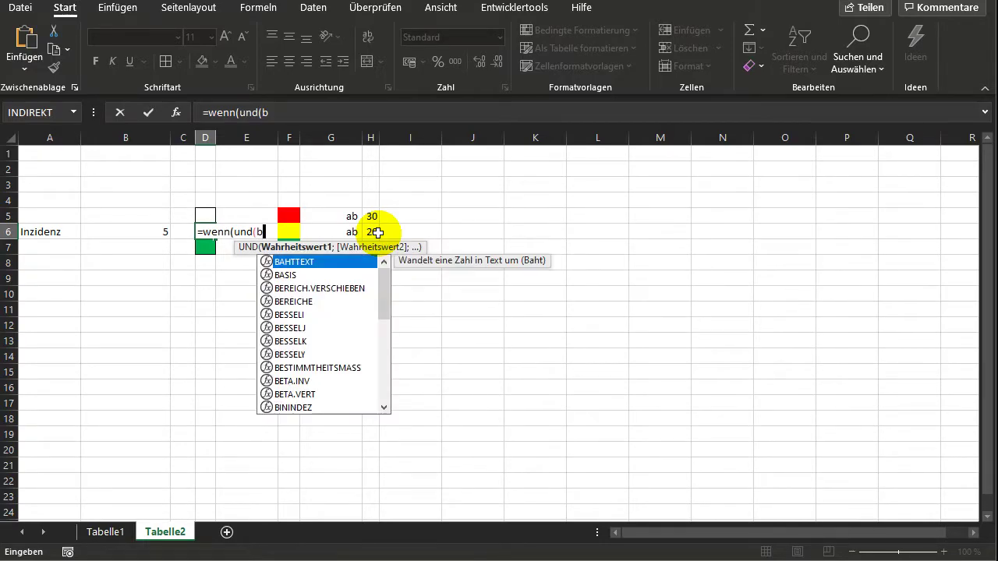
type("6>")
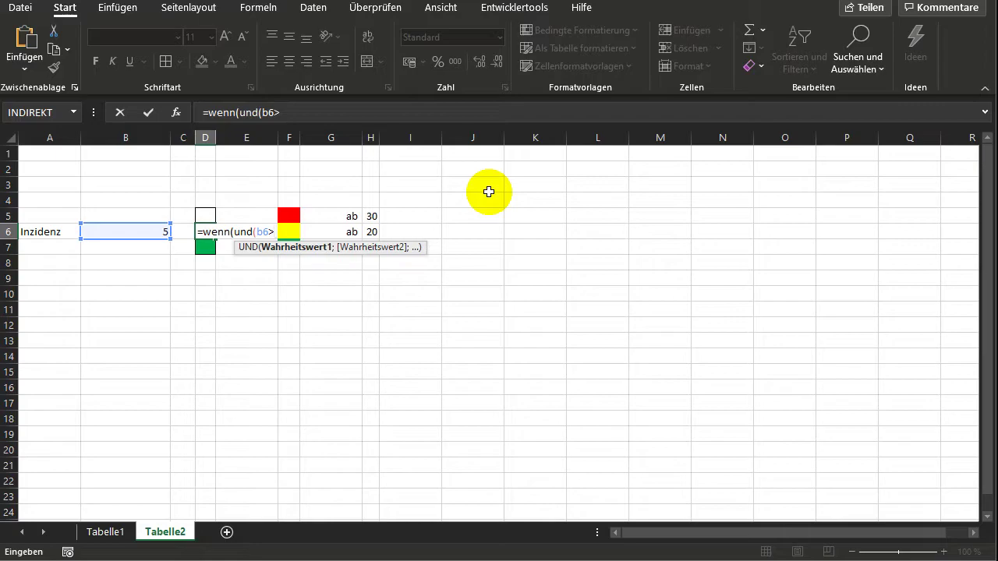
type("19")
type(";")
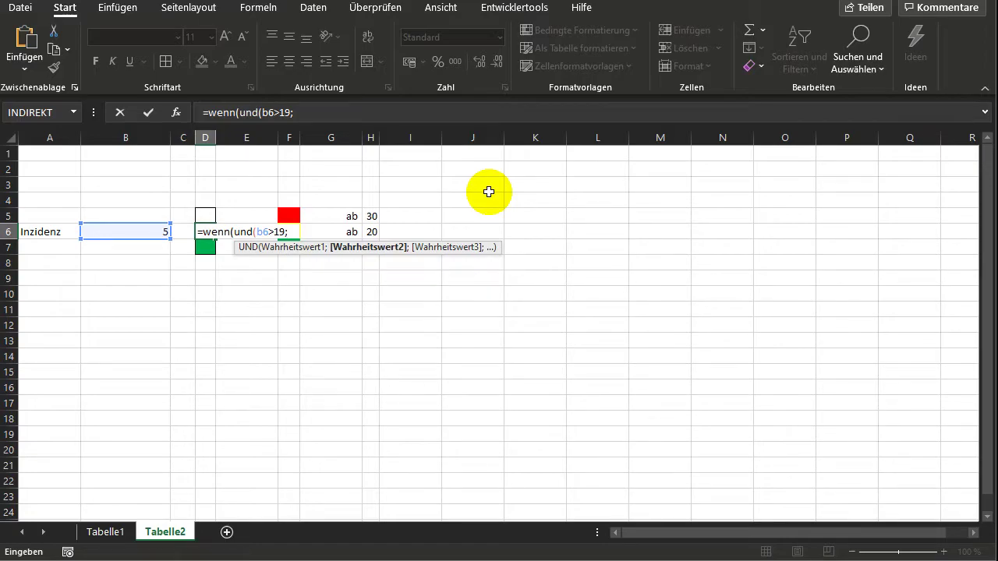
type("b6")
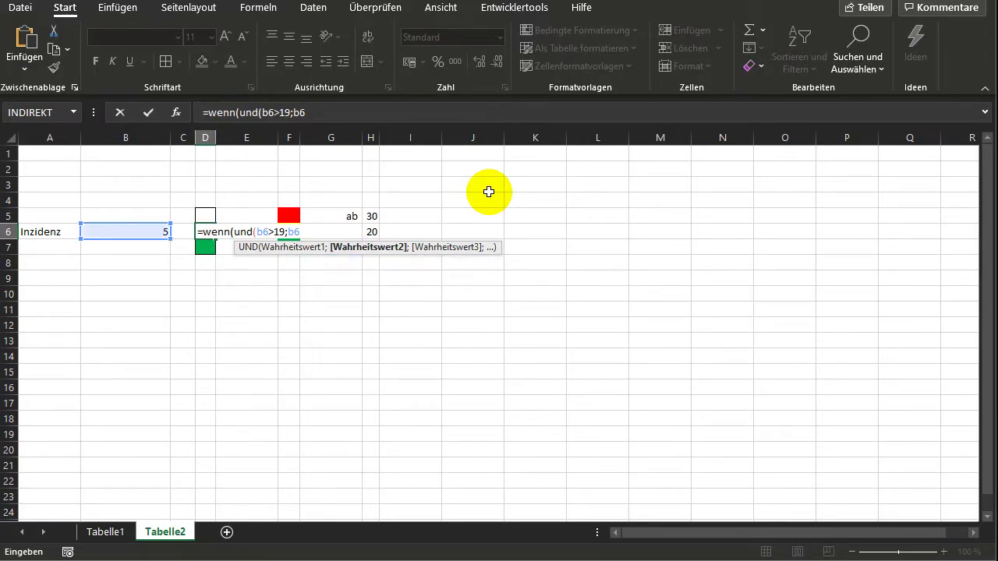
type("<30")
type(")")
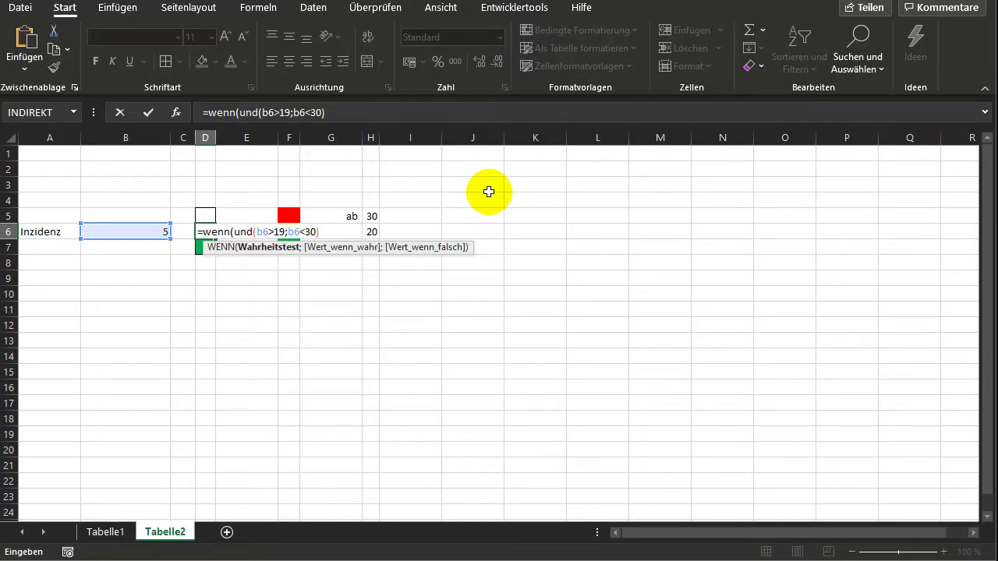
Complete the D6 formula so it returns B6 when the condition is true and empty text "" otherwise
type(";")
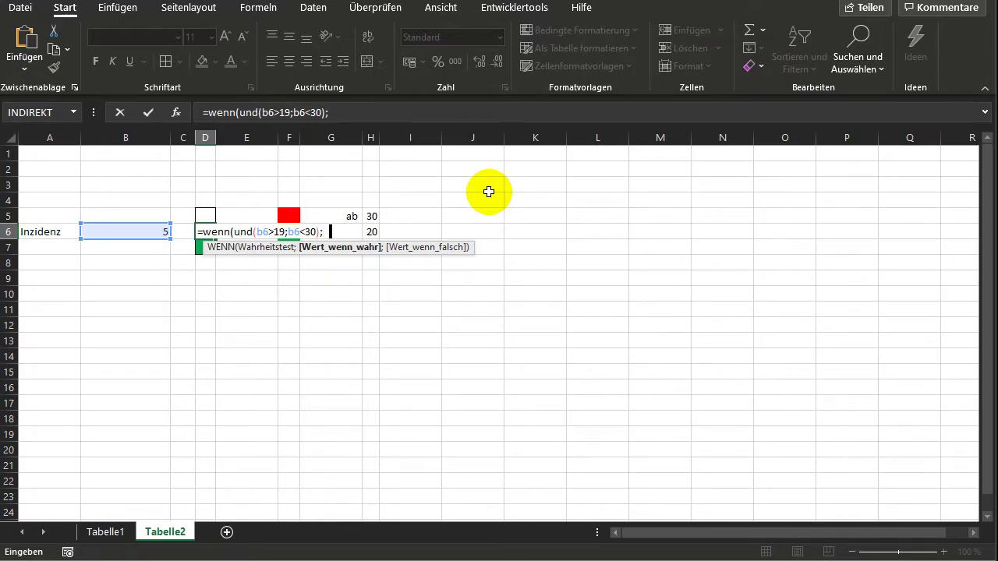
type("b5")
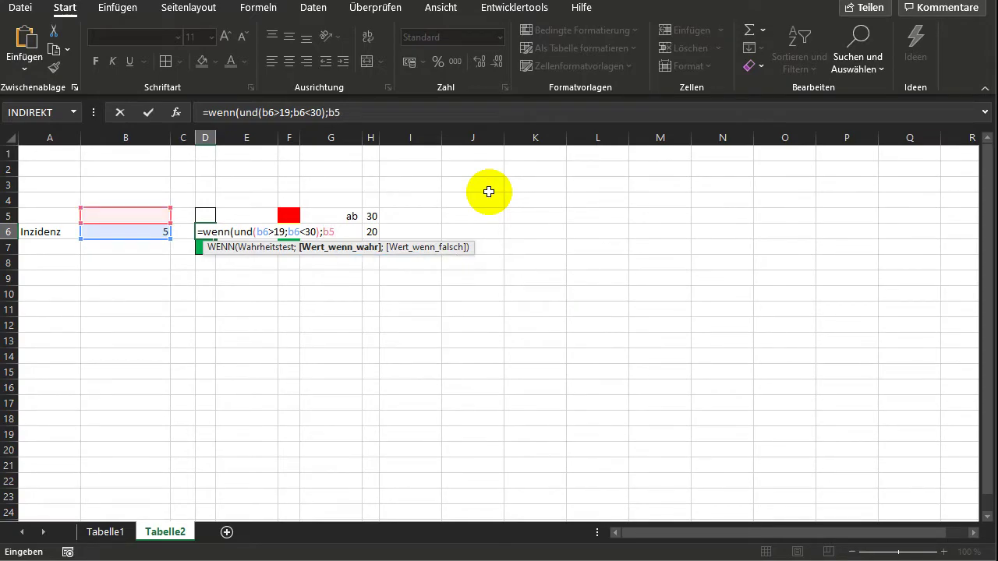
key("BackSpace")
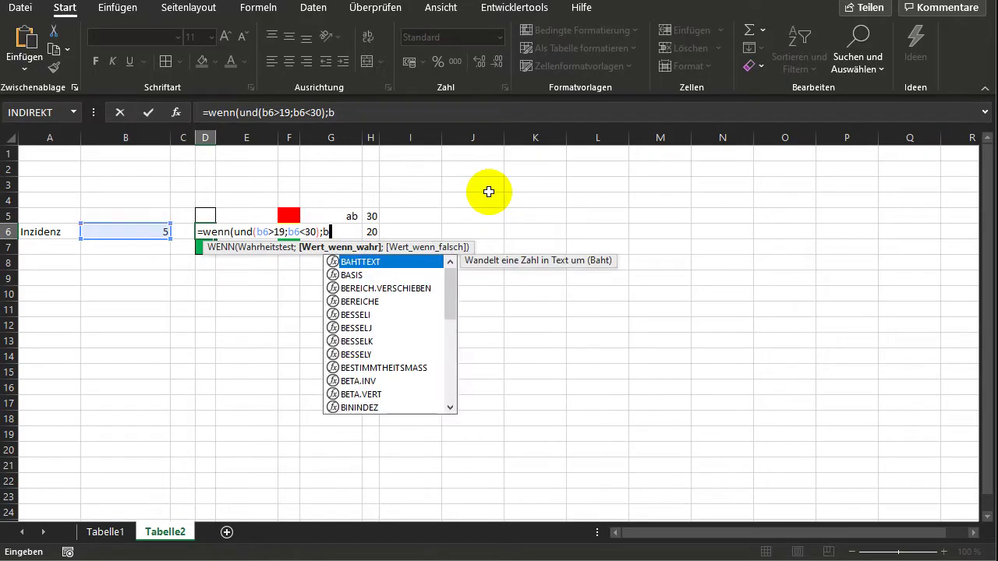
type("6")
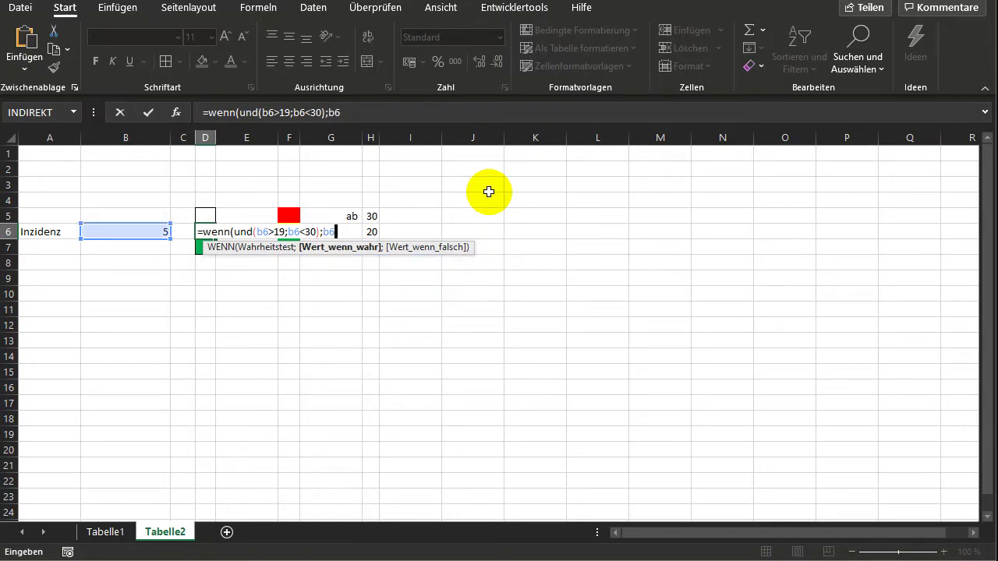
type(";")
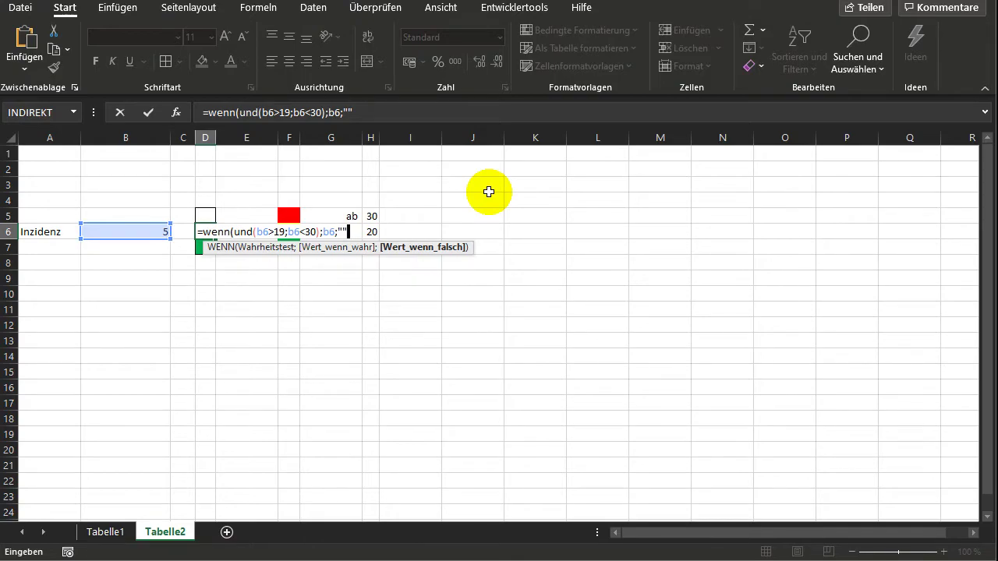
type(")")
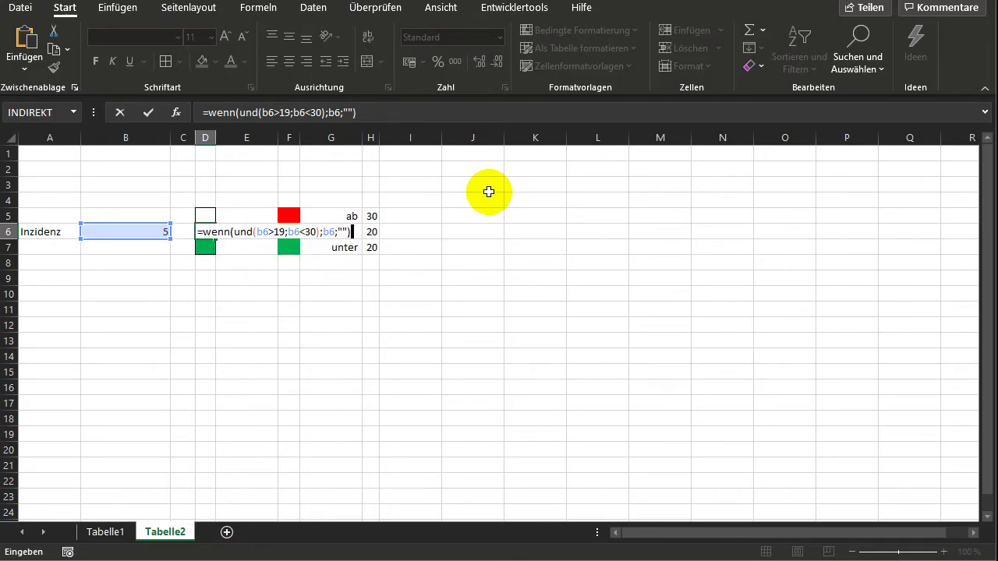
key("Return")
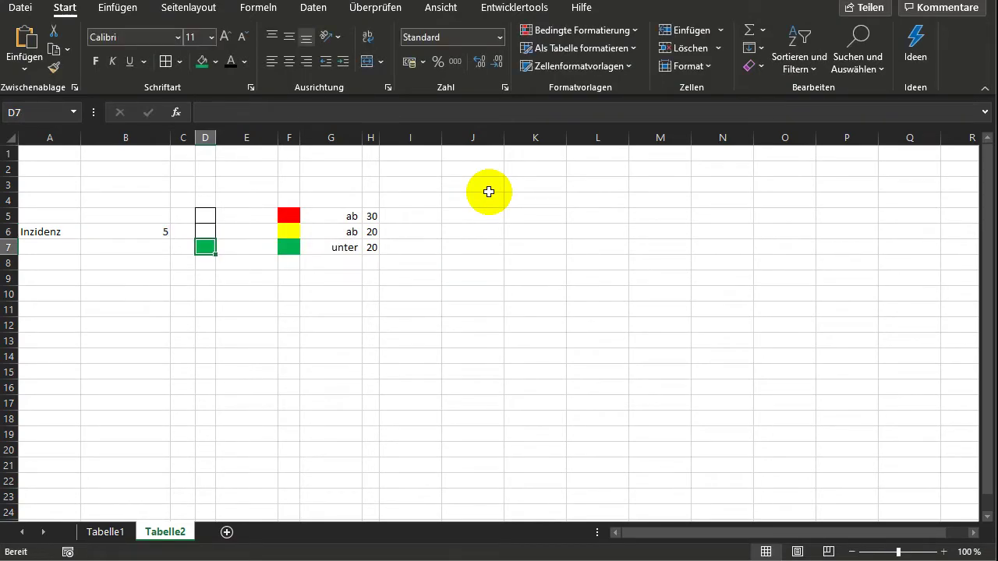
left_click(205, 230)
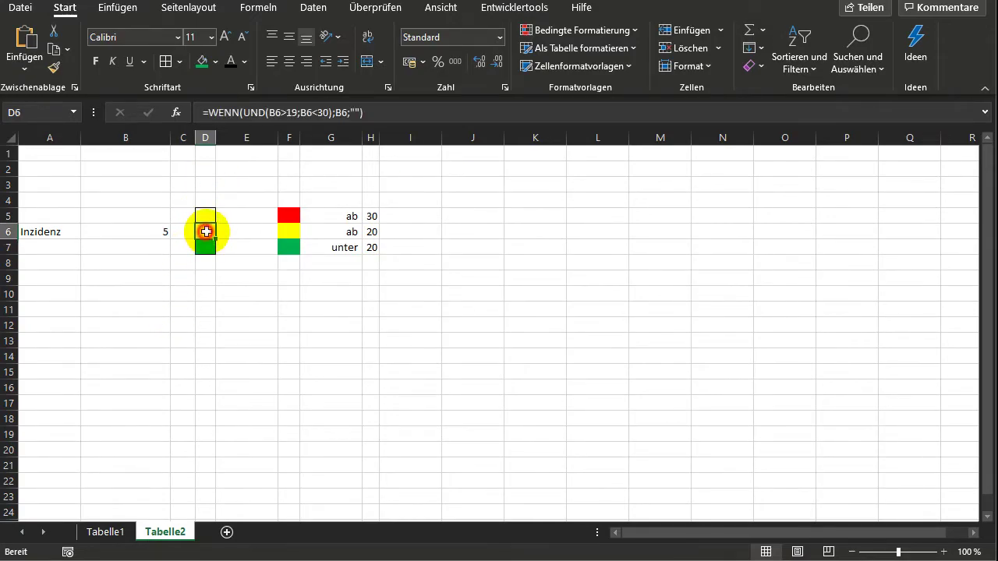
Test the D6 formula by entering 20, 30 and 29 in succession as the Inzidenz value in B6
left_click(148, 230)
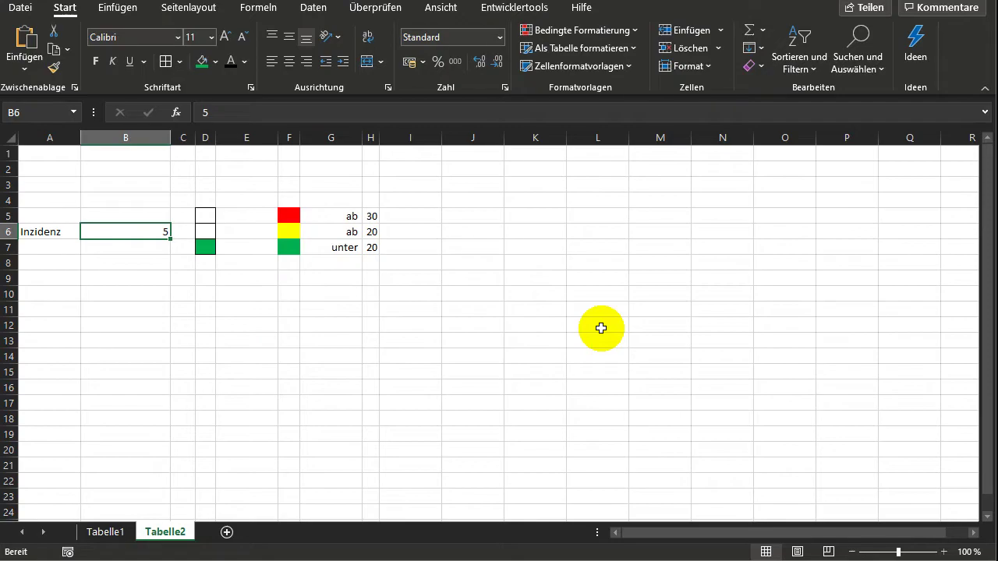
type("20")
key("Return")
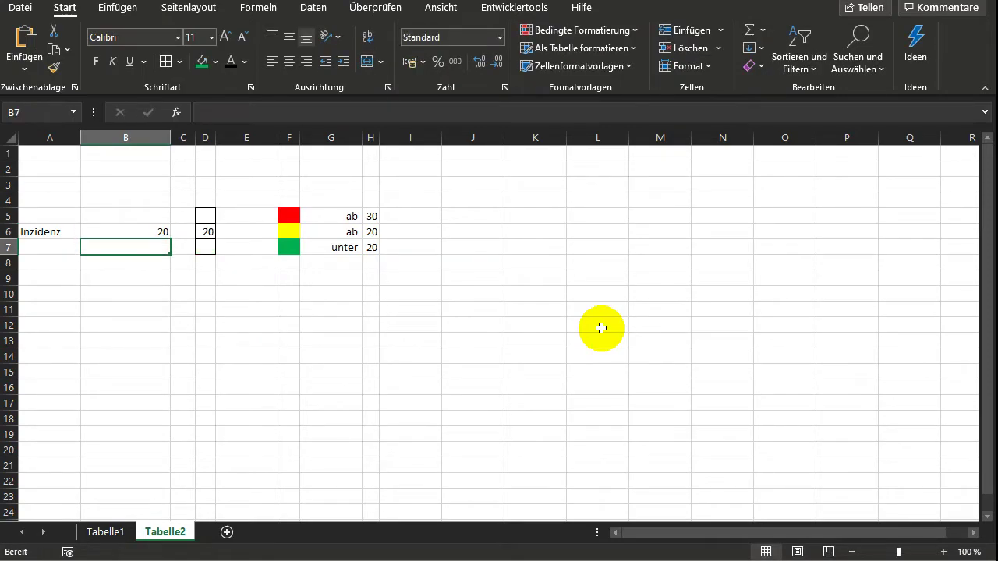
key("Up")
type("30")
key("Return")
key("Up")
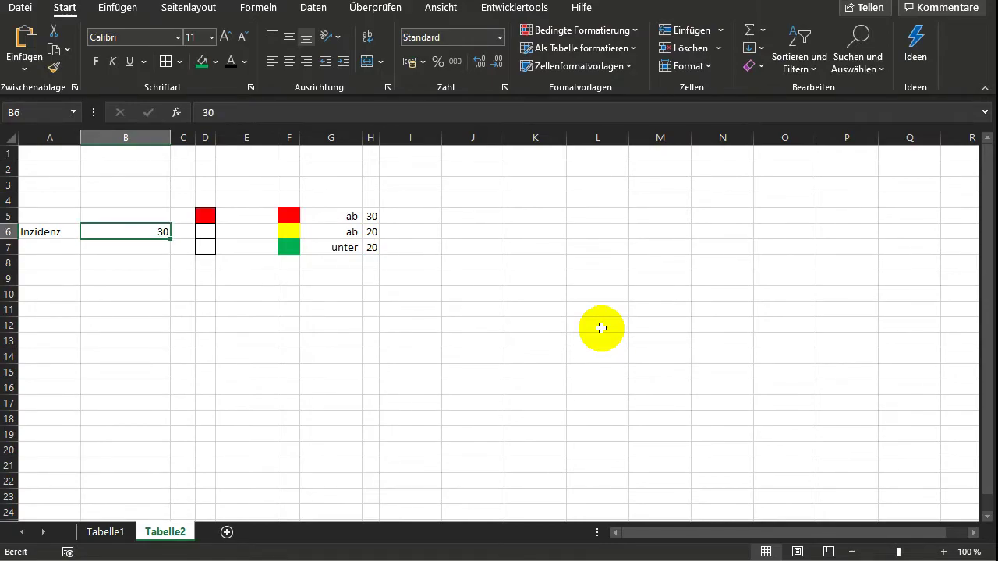
type("29")
key("Return")
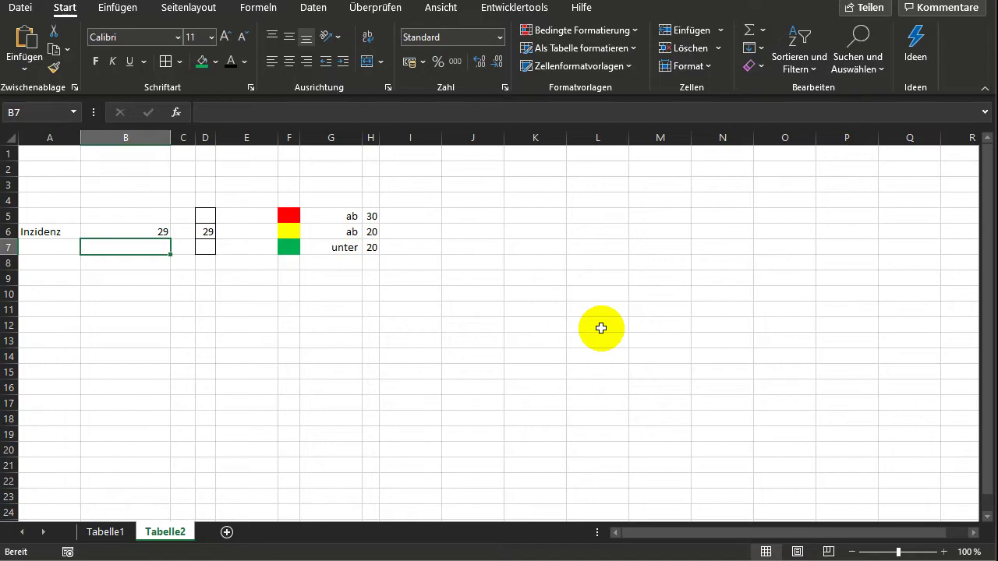
Create a conditional formatting rule for D6 that formats only cells with a cell value between 20 and 30
left_click(205, 231)
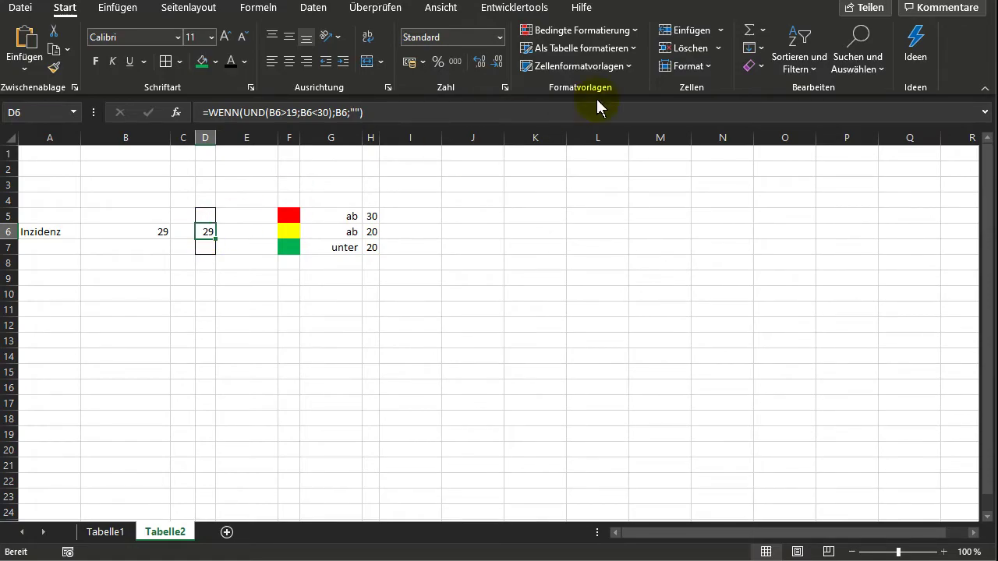
left_click(563, 31)
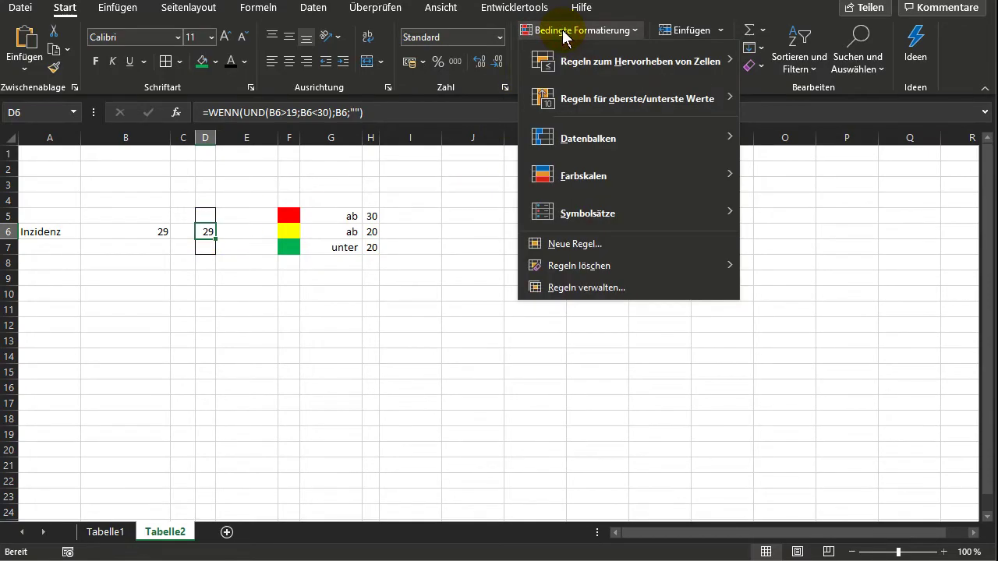
left_click(569, 244)
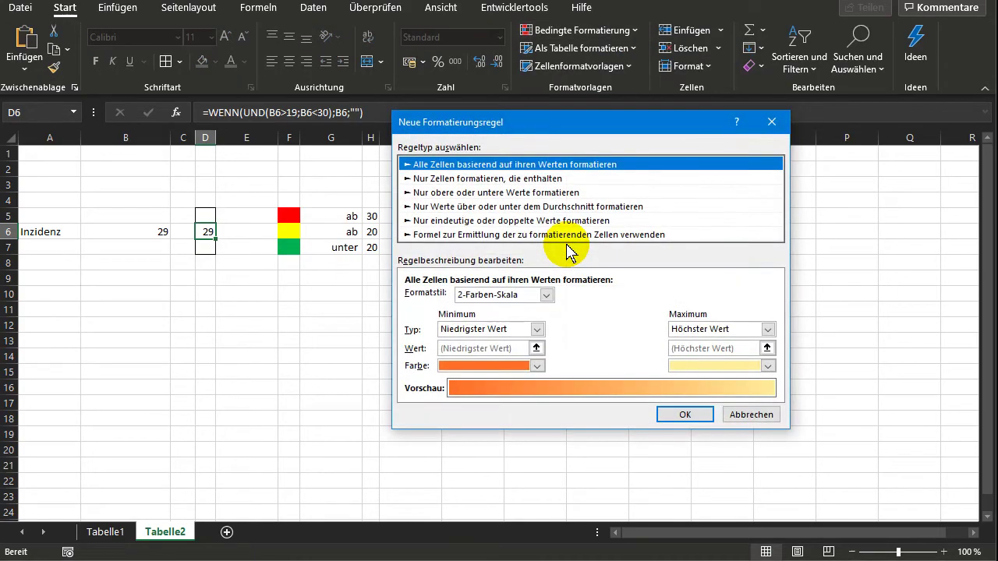
left_click(519, 184)
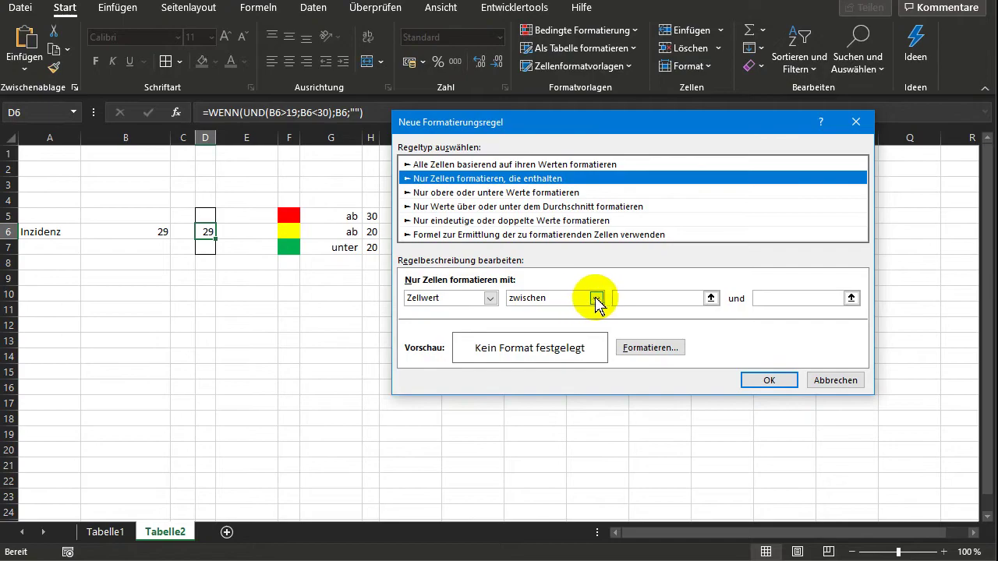
left_click(640, 298)
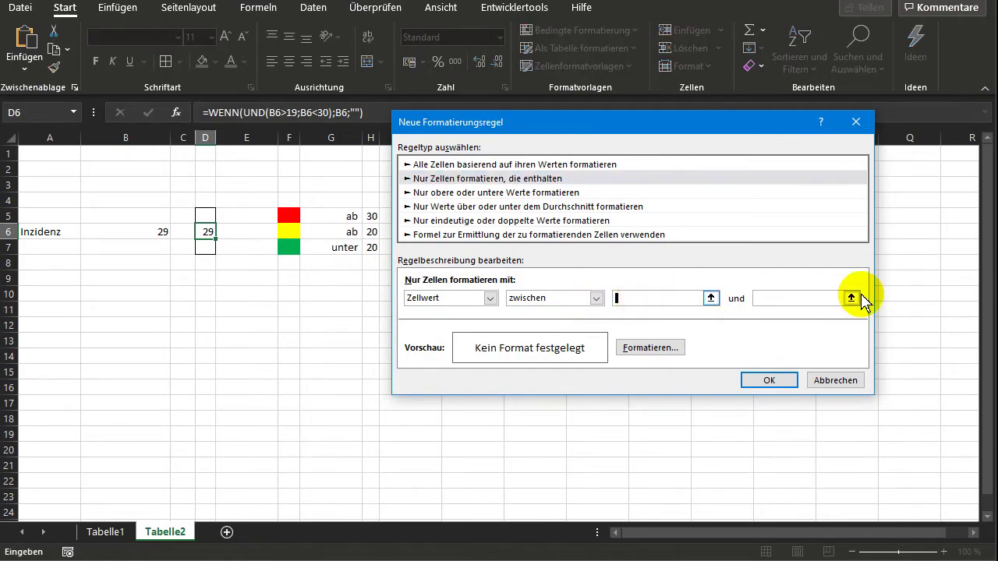
type("20")
left_click(806, 296)
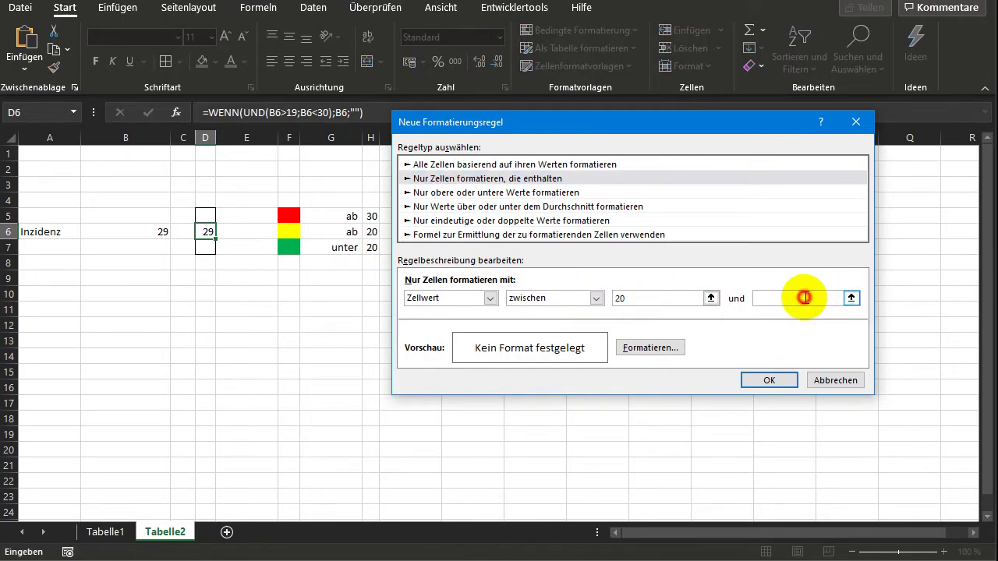
type("30")
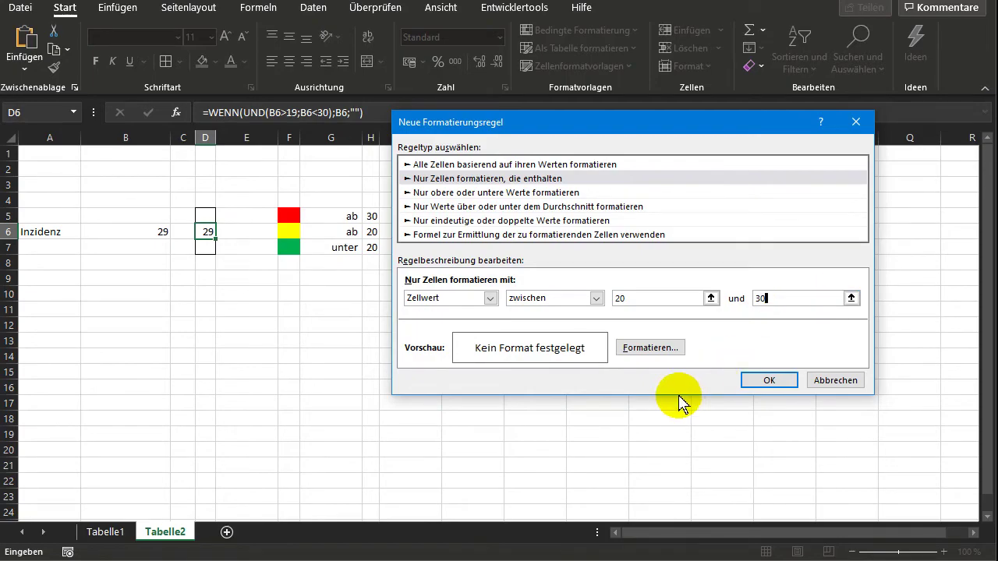
Assign a yellow background fill to the D6 rule and apply the rule
left_click(649, 348)
left_click(419, 226)
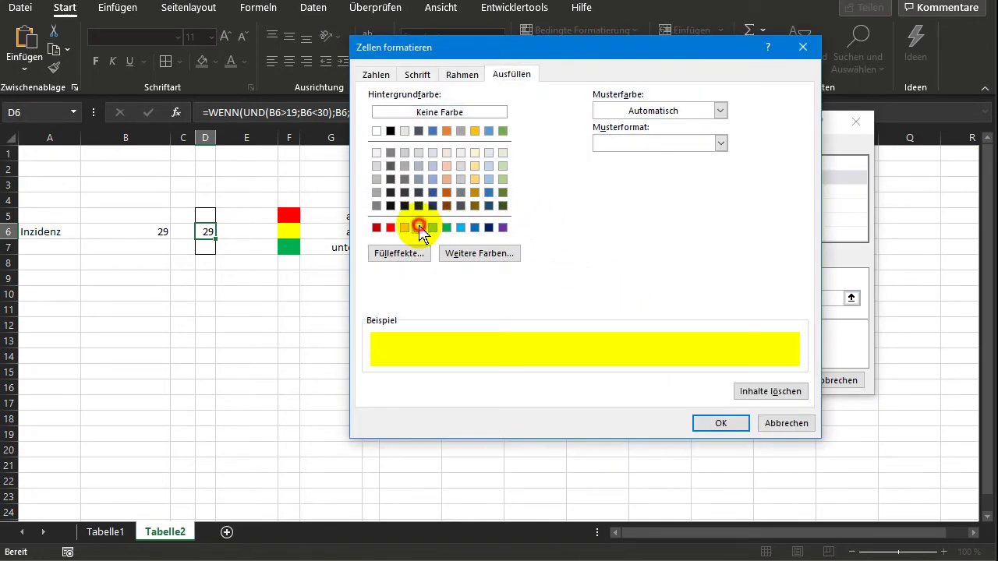
left_click(719, 422)
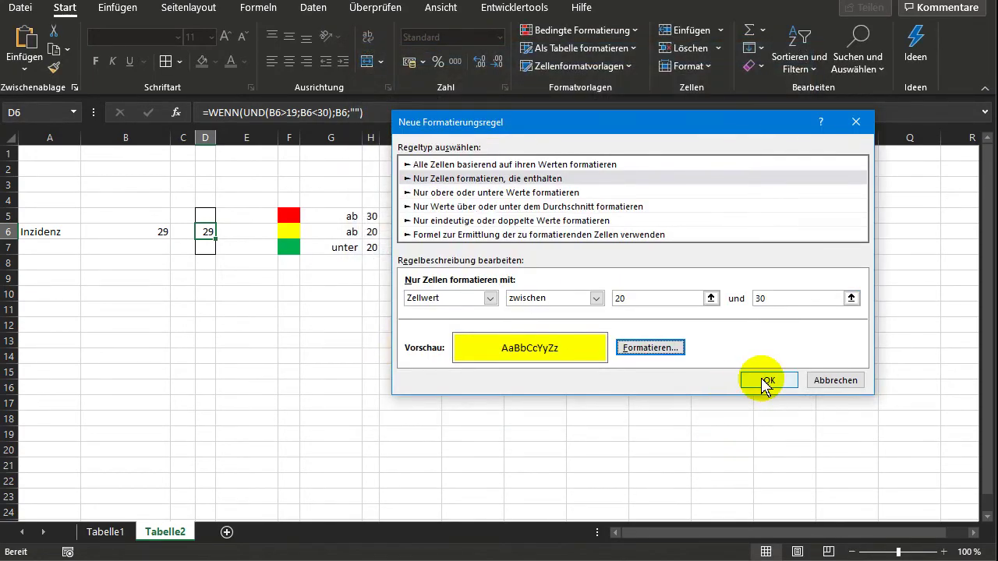
left_click(762, 380)
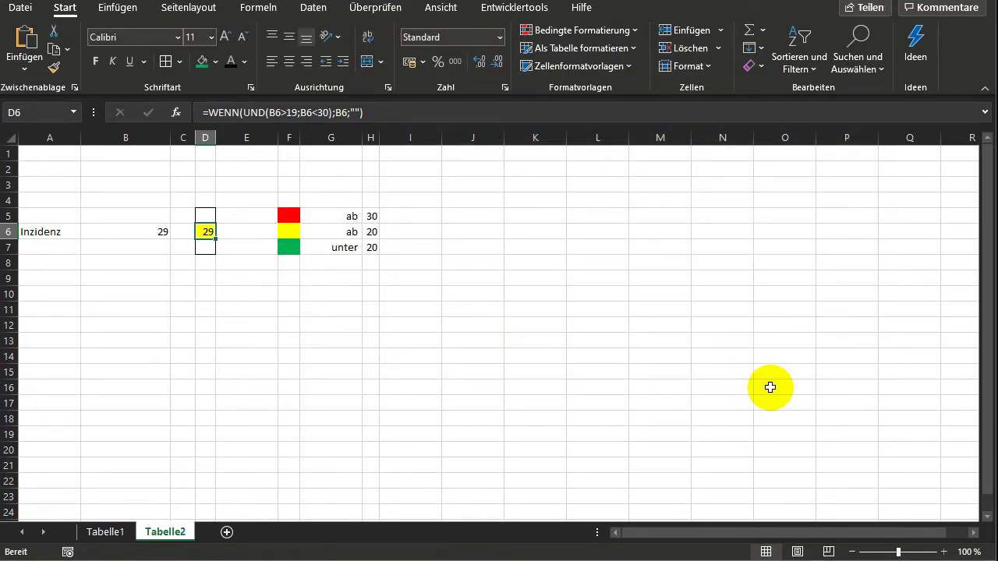
Test the traffic light by entering 20, 19, 25, 30 and 25 in succession as the Inzidenz value in B6
left_click(121, 233)
type("20")
key("Return")
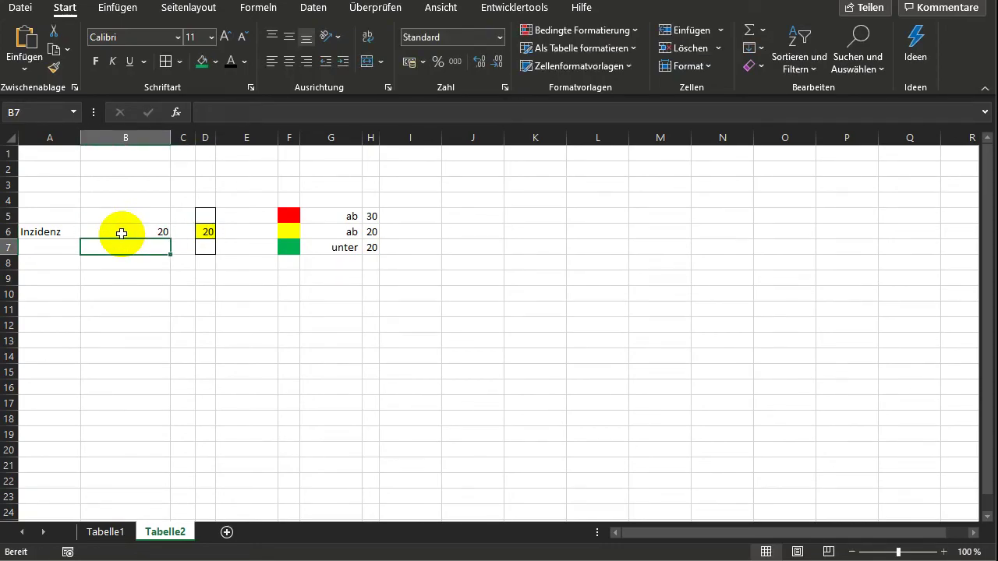
left_click(122, 233)
type("19")
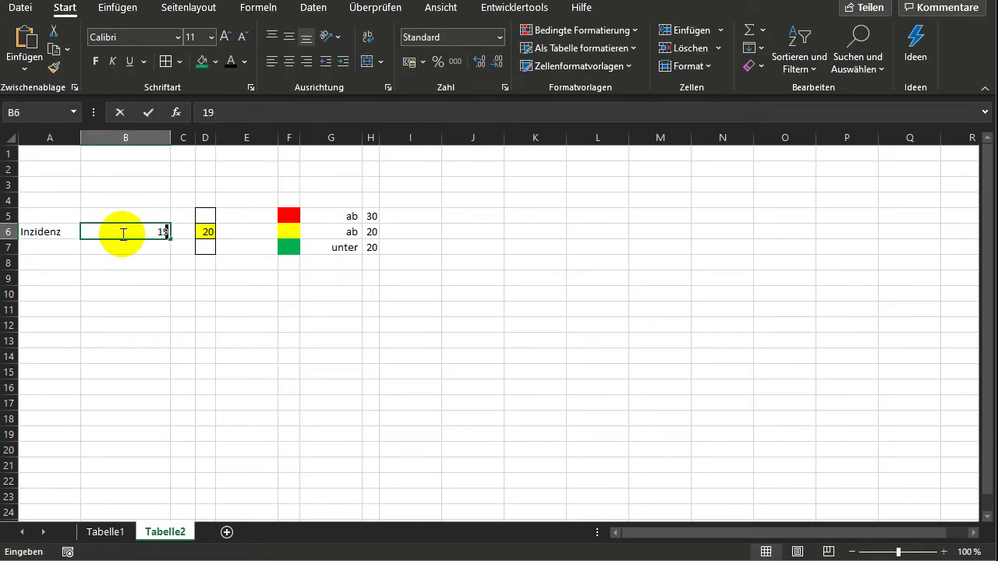
key("Return")
left_click(122, 234)
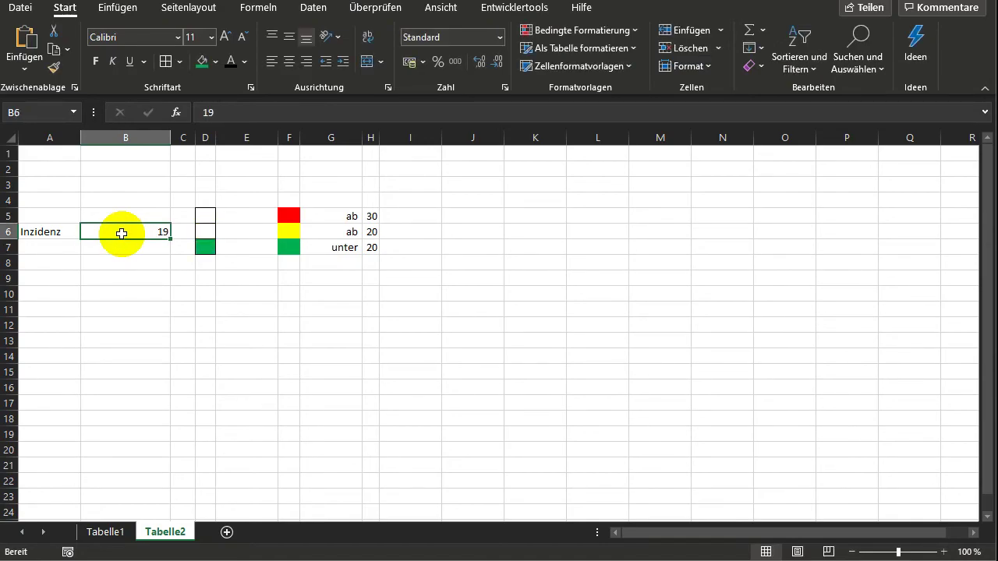
type("25")
key("Return")
left_click(122, 233)
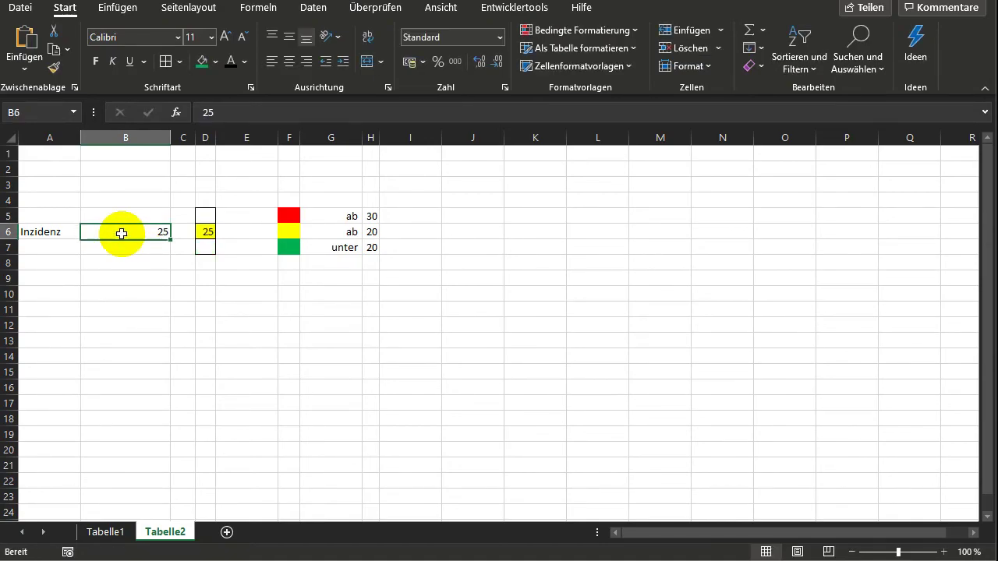
type("30")
key("Return")
left_click(122, 233)
type("25")
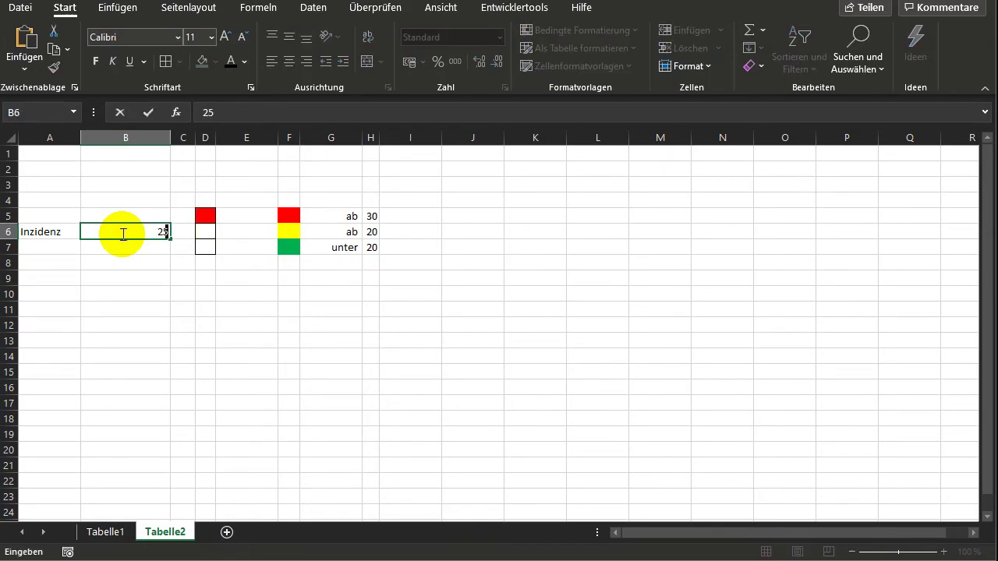
key("Return")
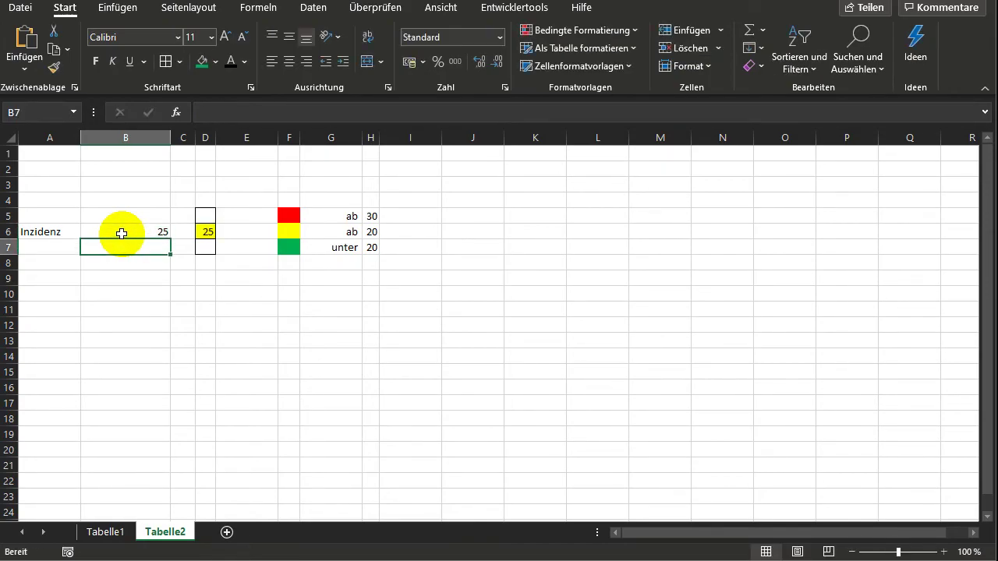
Set the font colour of cell D6 to the standard yellow so its number blends into the yellow fill
left_click(207, 233)
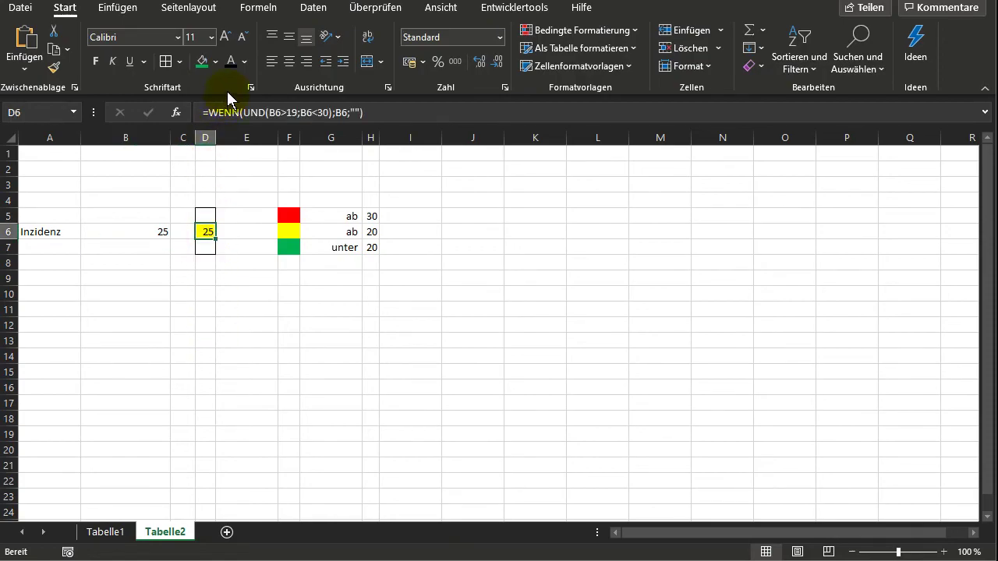
left_click(243, 62)
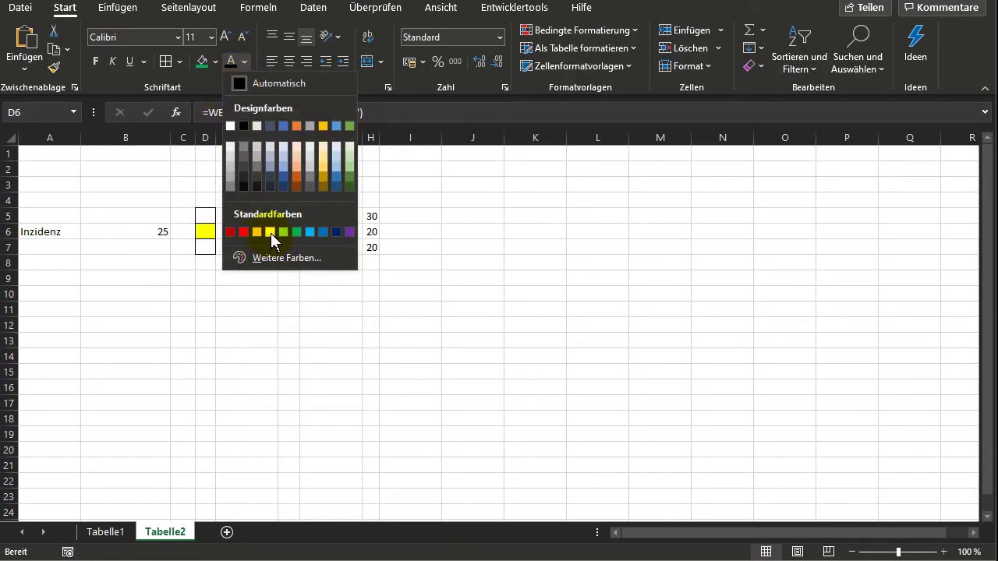
left_click(271, 232)
left_click(253, 415)
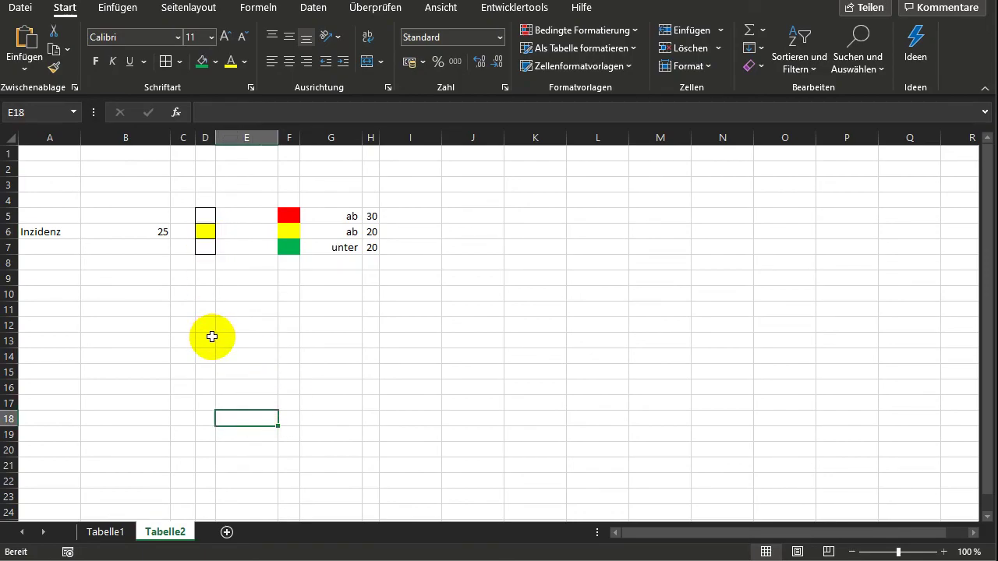
Check the finished traffic light by entering 30 and then 15 as the Inzidenz value in B6
left_click(147, 230)
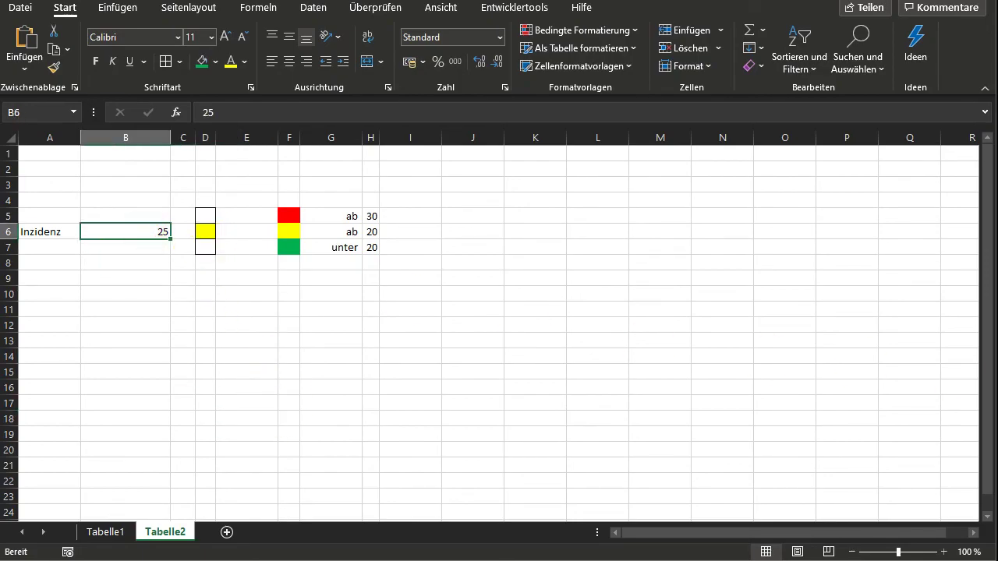
key("BackSpace")
key("BackSpace")
type("30")
key("Return")
key("Up")
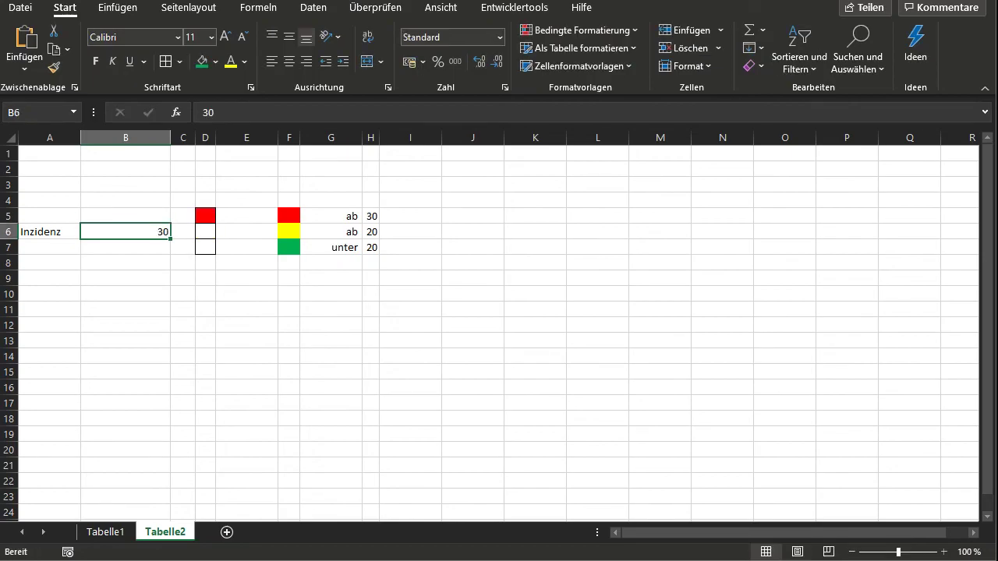
type("15")
key("Return")
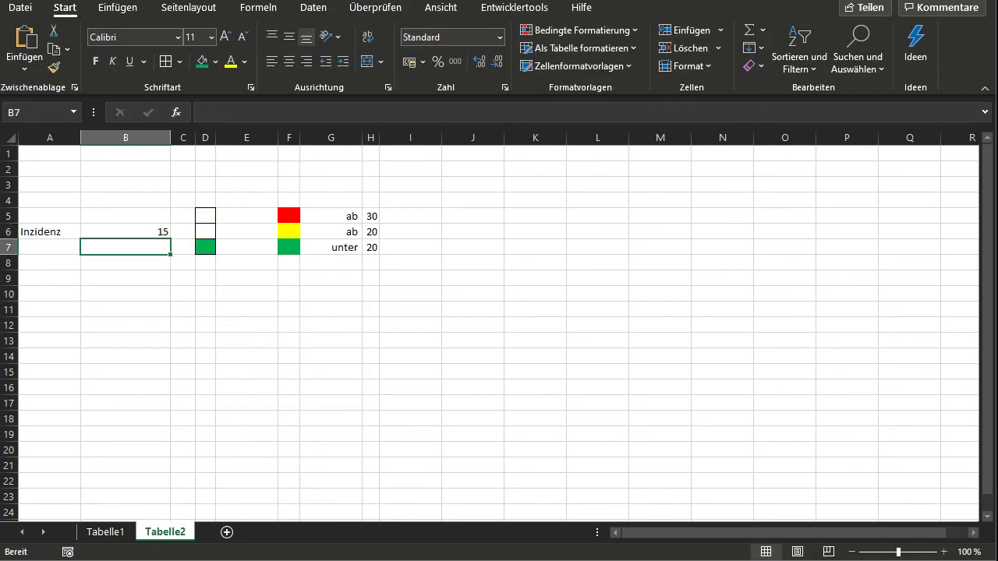